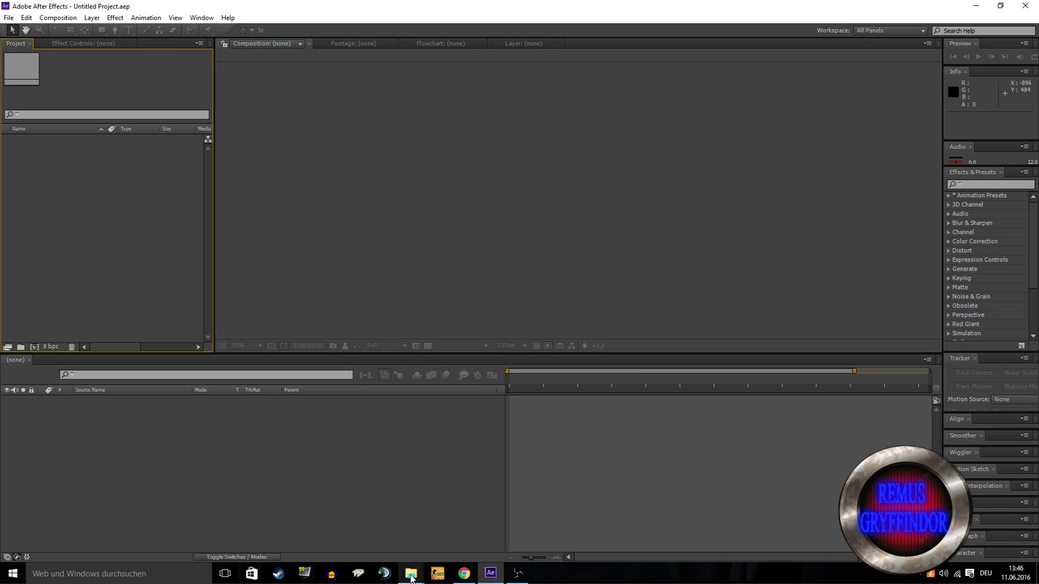
# Step: Open Flame_Thrower_Blast_Away.mov in QuickTime Player and play it, pausing at one second
pyautogui.moveTo(410, 573)
pyautogui.click(420, 535)
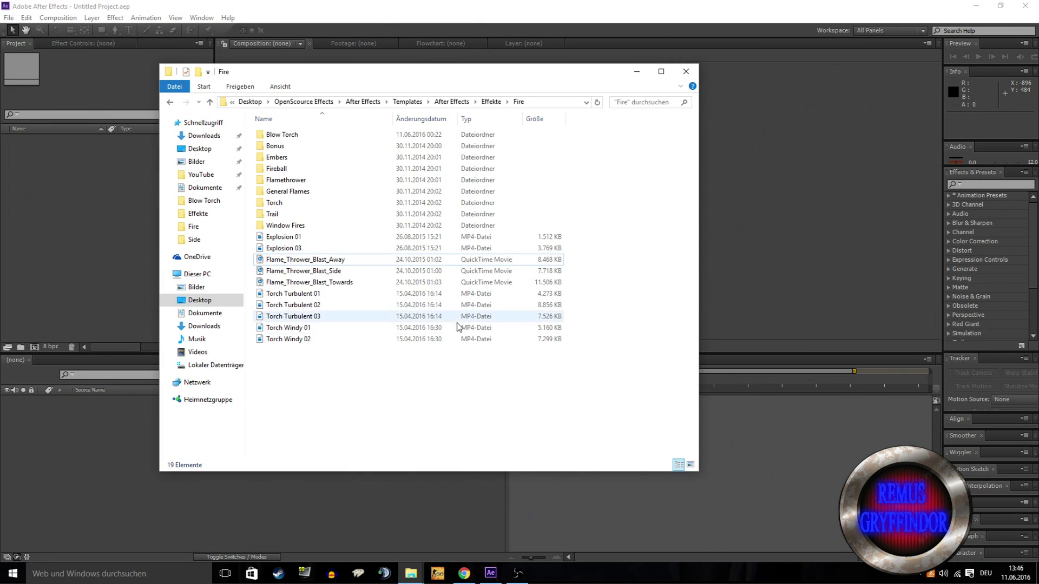
pyautogui.click(282, 261)
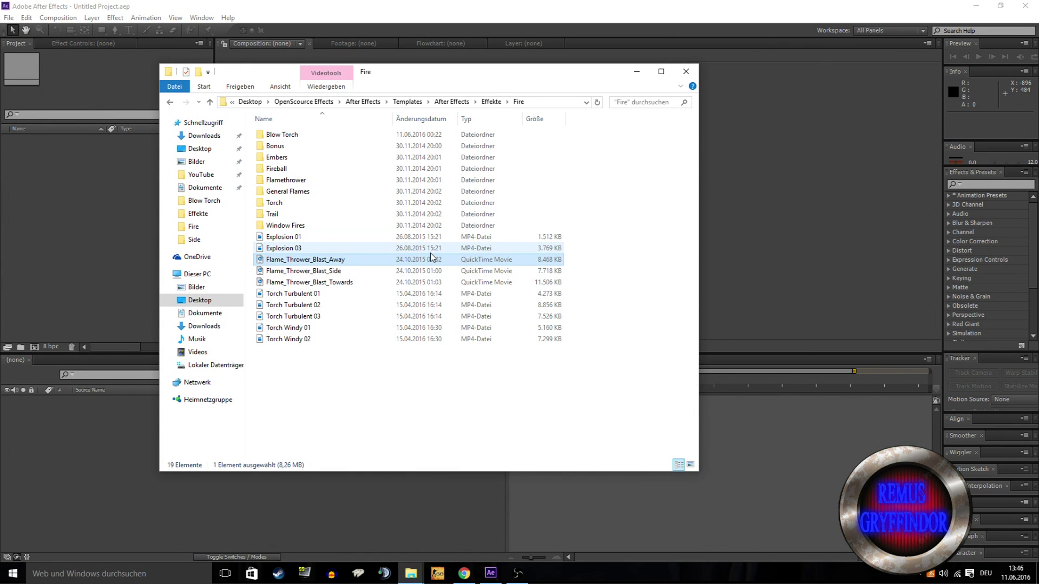
pyautogui.rightClick(301, 263)
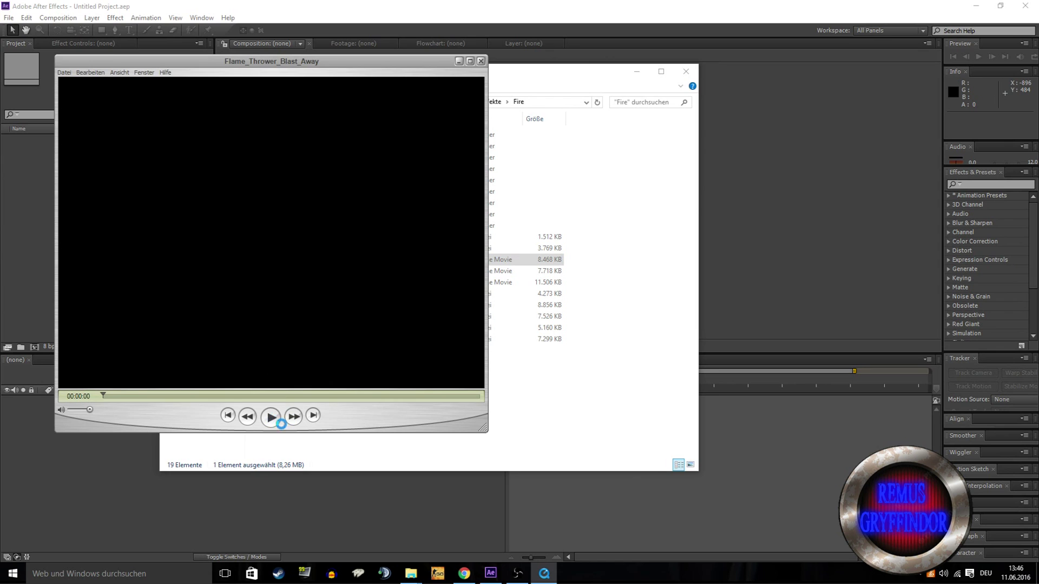
pyautogui.click(273, 419)
pyautogui.click(272, 418)
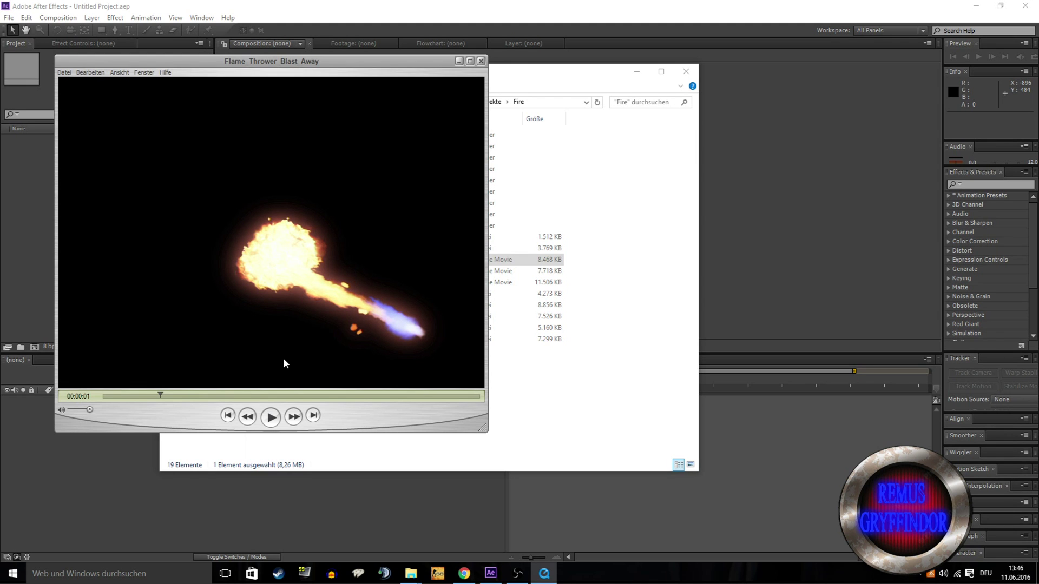
# Step: Check the clip's Photo-JPEG format in the movie info, then close the info and player windows
pyautogui.hotkey('ctrl', 'i')
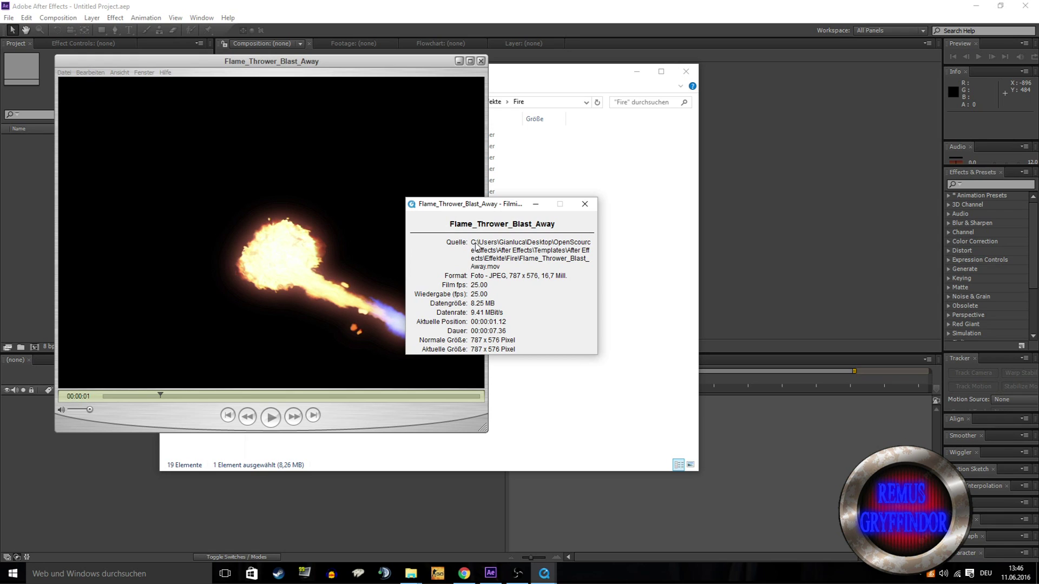
pyautogui.moveTo(481, 205); pyautogui.dragTo(474, 187)
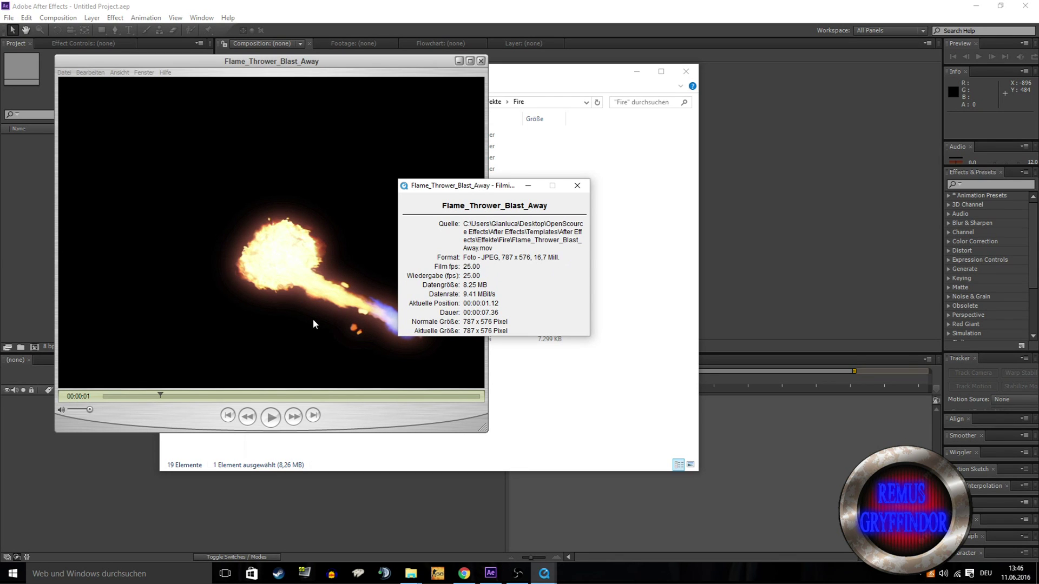
pyautogui.click(195, 327)
pyautogui.click(577, 185)
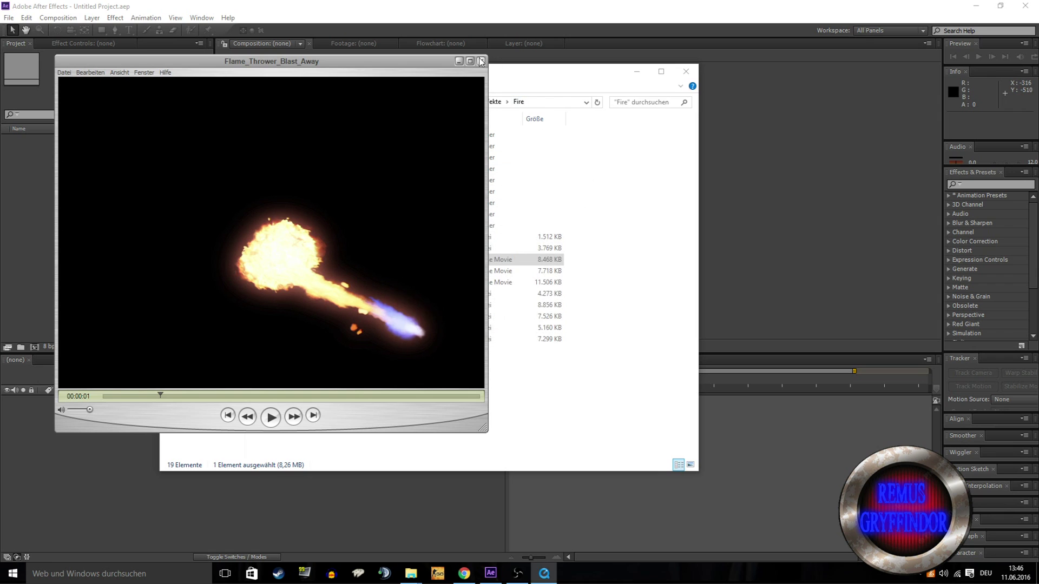
pyautogui.click(480, 61)
# Step: Open Window Fires > Side > windowSmallSide.mov, play it to six seconds, and show its Avid Meridien info
pyautogui.doubleClick(292, 225)
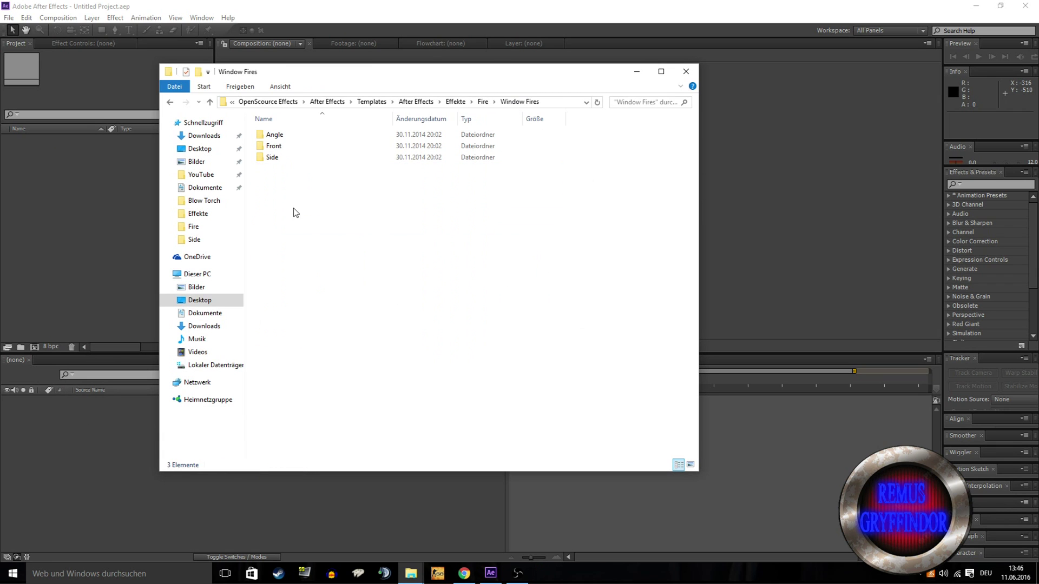
pyautogui.doubleClick(294, 157)
pyautogui.doubleClick(352, 147)
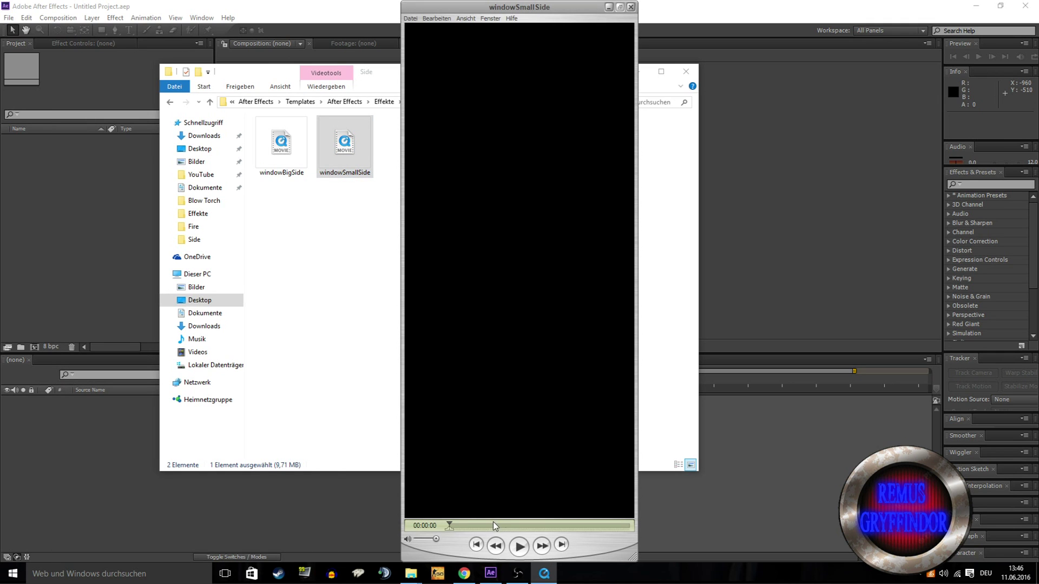
pyautogui.click(520, 547)
pyautogui.click(520, 547)
pyautogui.hotkey('ctrl', 'i')
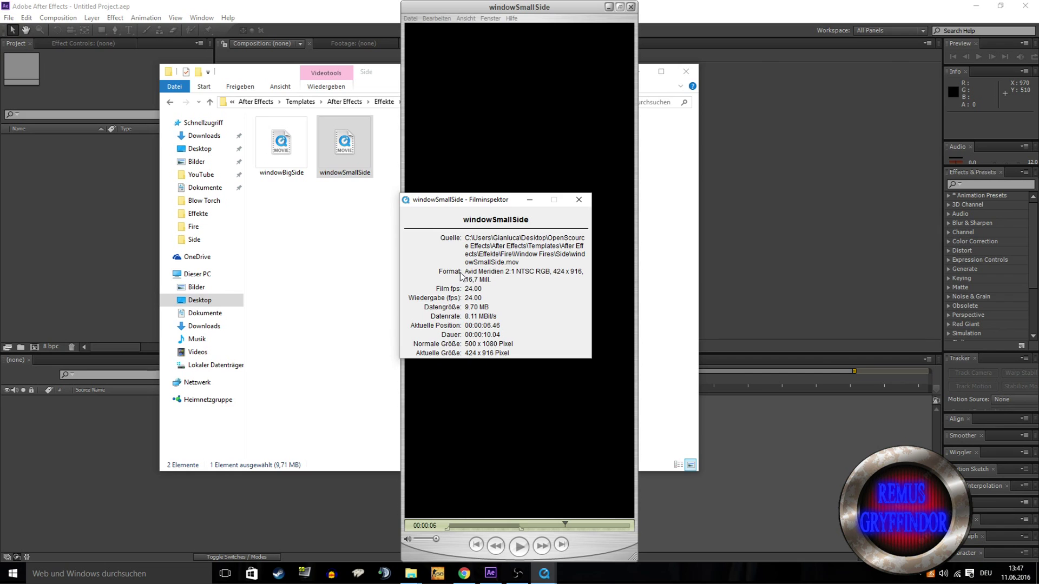
pyautogui.rightClick(17, 253)
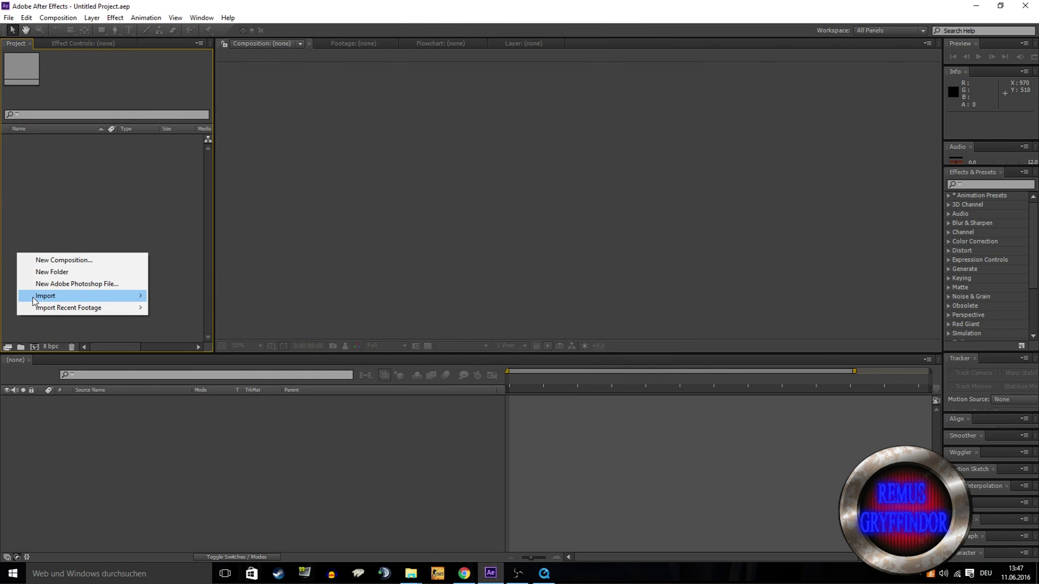
pyautogui.moveTo(45, 295)
pyautogui.click(162, 295)
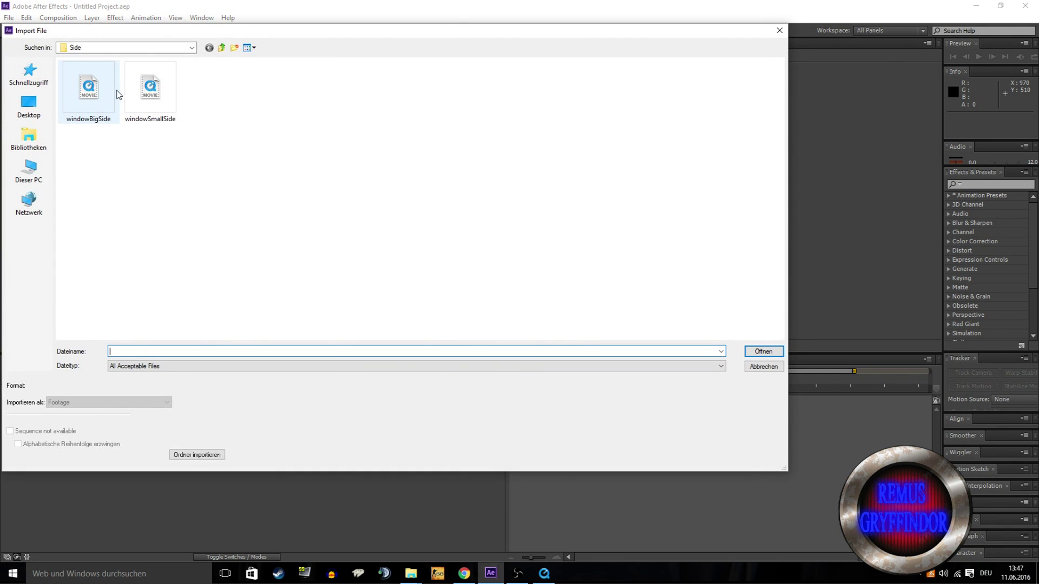
pyautogui.doubleClick(150, 88)
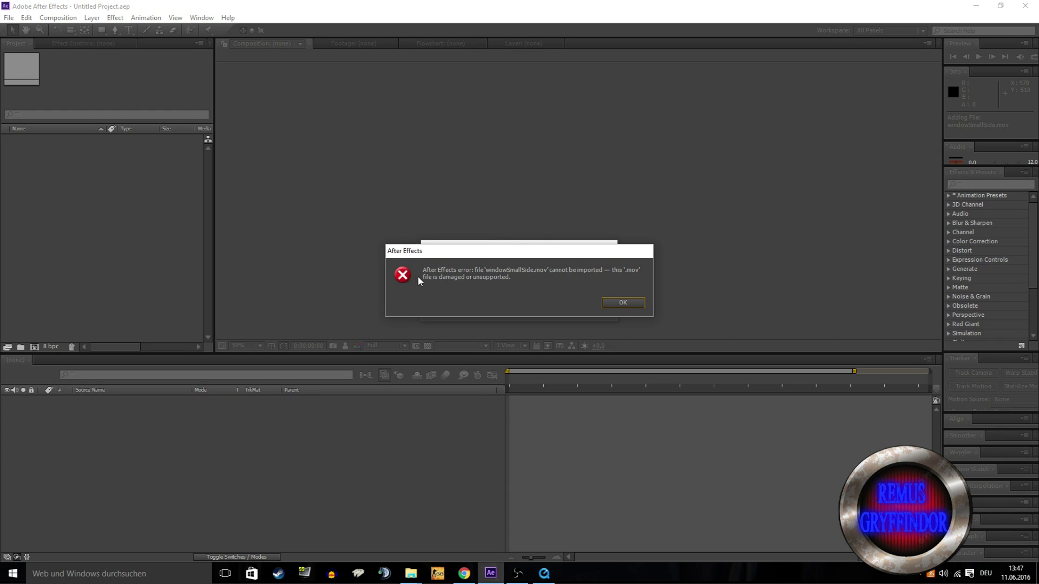
pyautogui.click(627, 304)
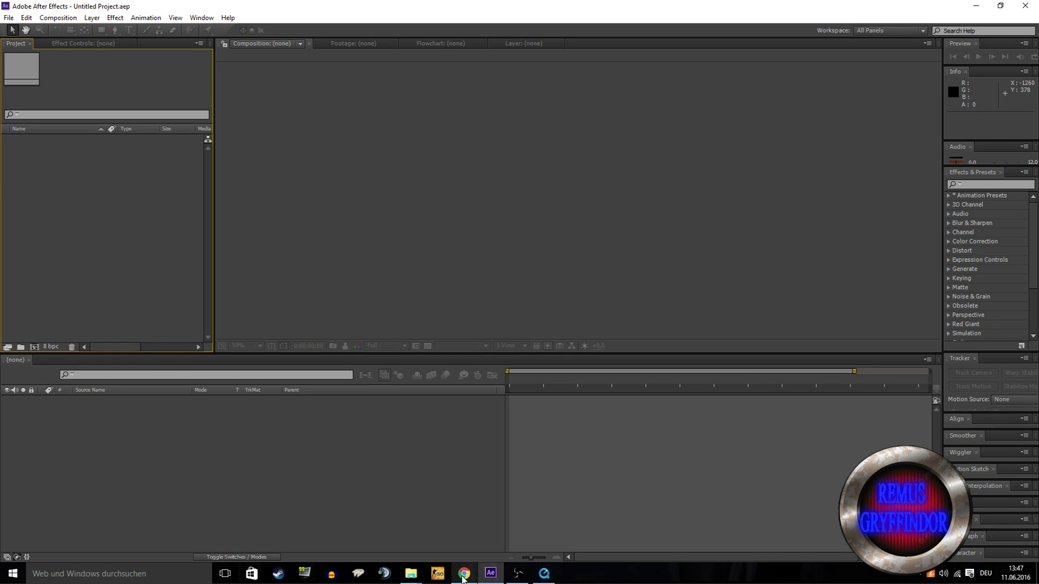
# Step: Check the QuickTime 7.7.8 for Windows download page, then bring back the Side folder window
pyautogui.click(544, 574)
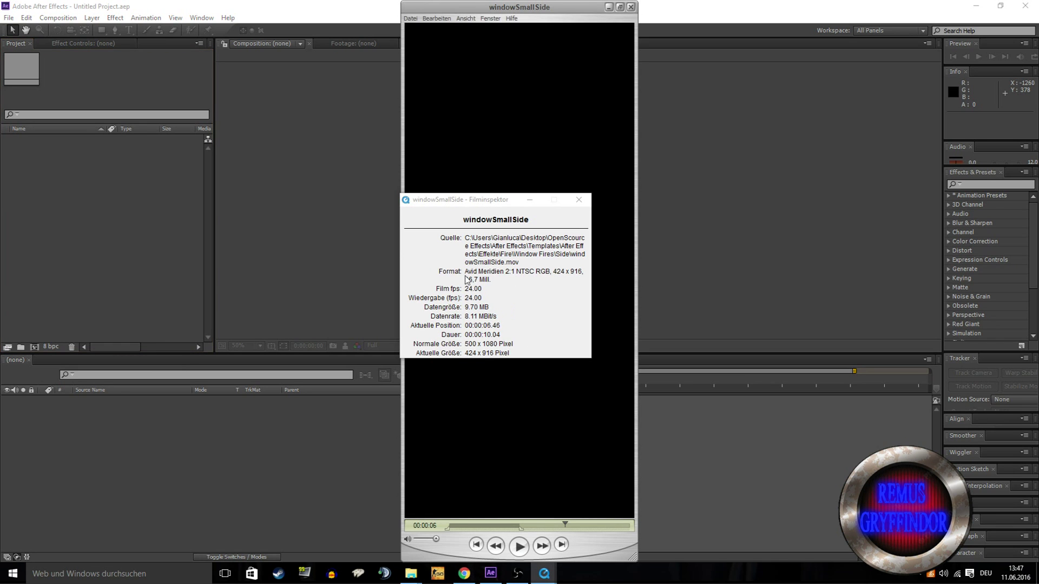
pyautogui.click(464, 573)
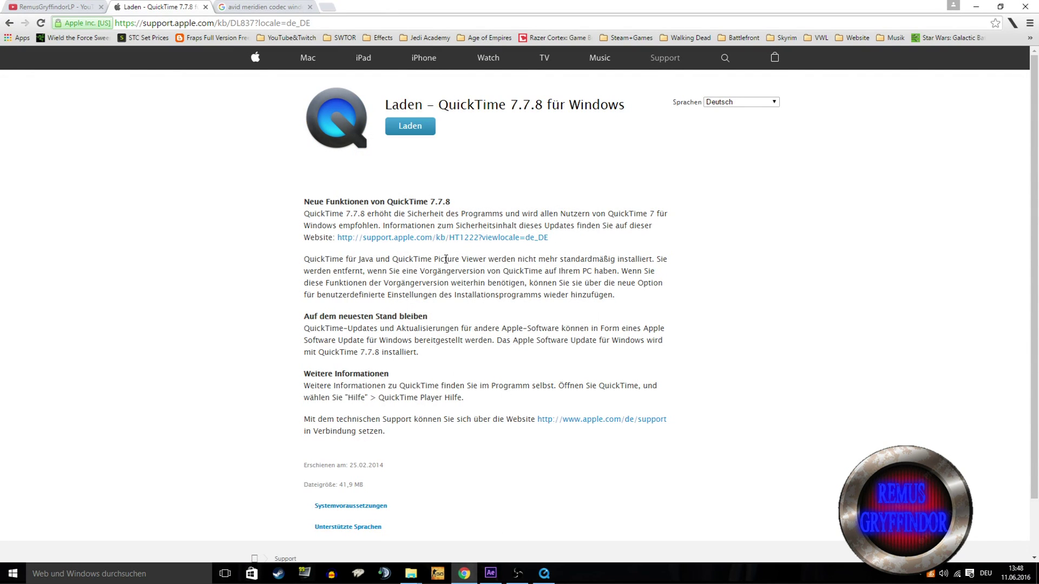
pyautogui.moveTo(437, 107); pyautogui.dragTo(535, 107)
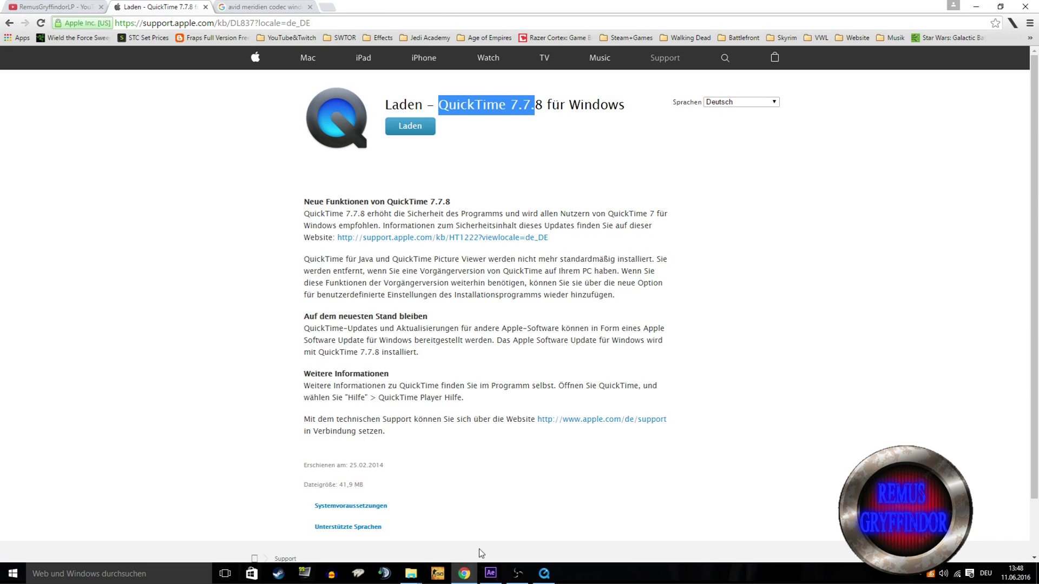
pyautogui.click(411, 574)
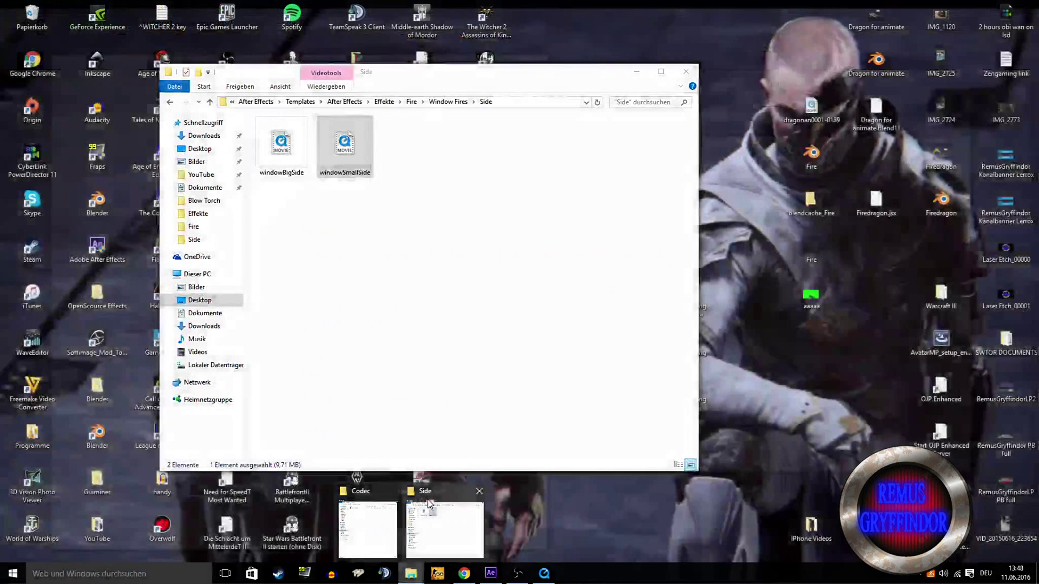
pyautogui.click(427, 499)
# Step: Inspect windowSmallSide's properties to confirm its QuickTime Movie (.mov) file type
pyautogui.rightClick(334, 150)
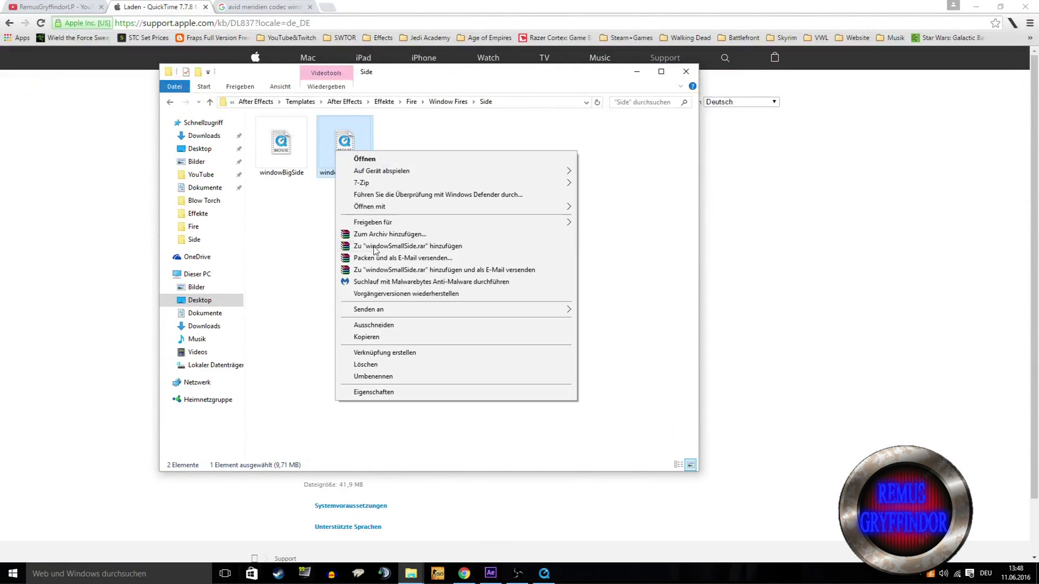
pyautogui.click(377, 395)
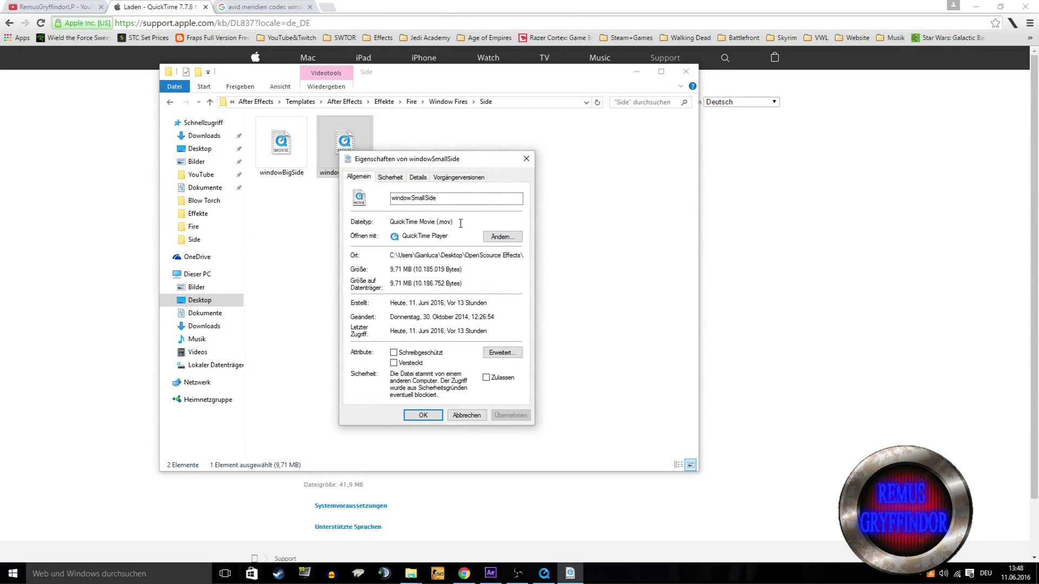
pyautogui.moveTo(460, 223); pyautogui.dragTo(433, 222)
pyautogui.moveTo(390, 221); pyautogui.dragTo(431, 219)
# Step: Make QuickTime Player the app that always opens .mov files
pyautogui.click(544, 573)
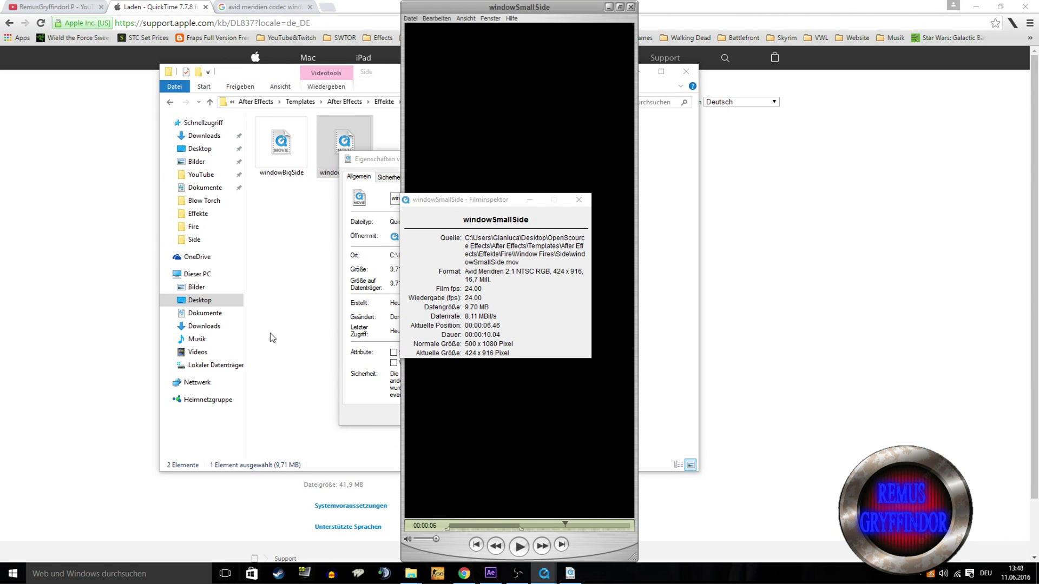
pyautogui.click(342, 145)
pyautogui.rightClick(342, 145)
pyautogui.moveTo(376, 203)
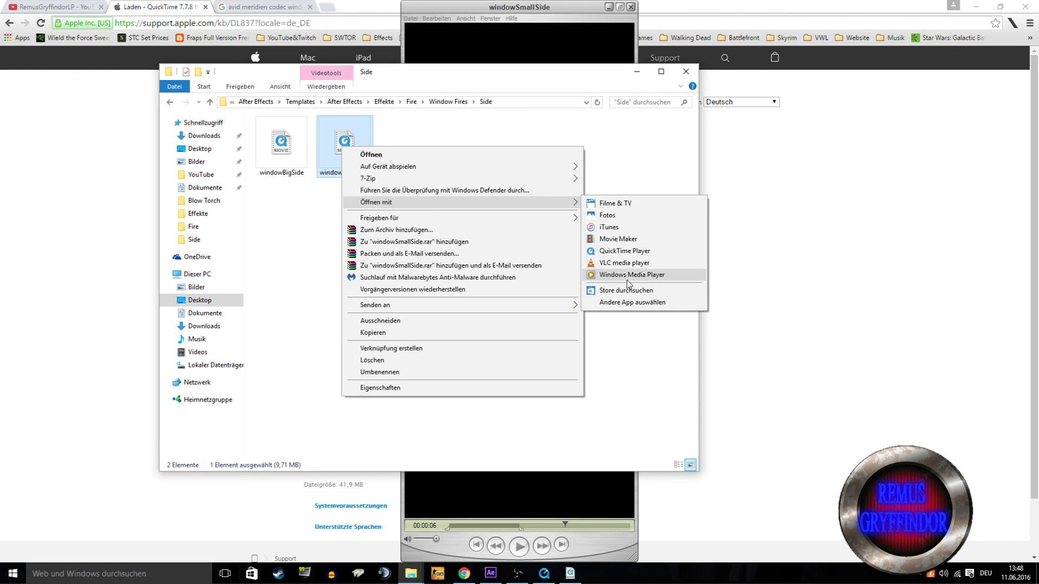
pyautogui.click(629, 303)
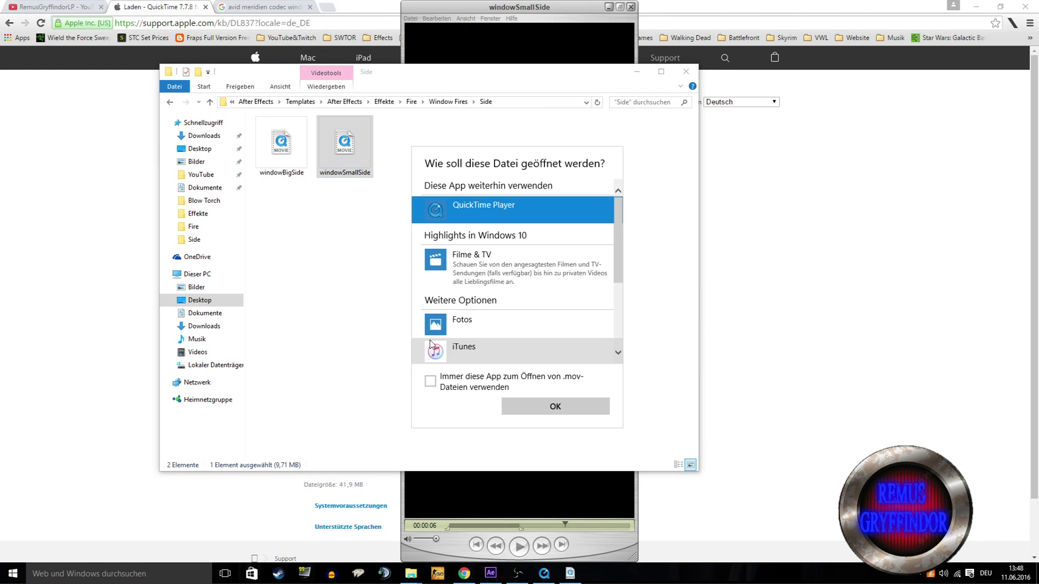
pyautogui.click(430, 381)
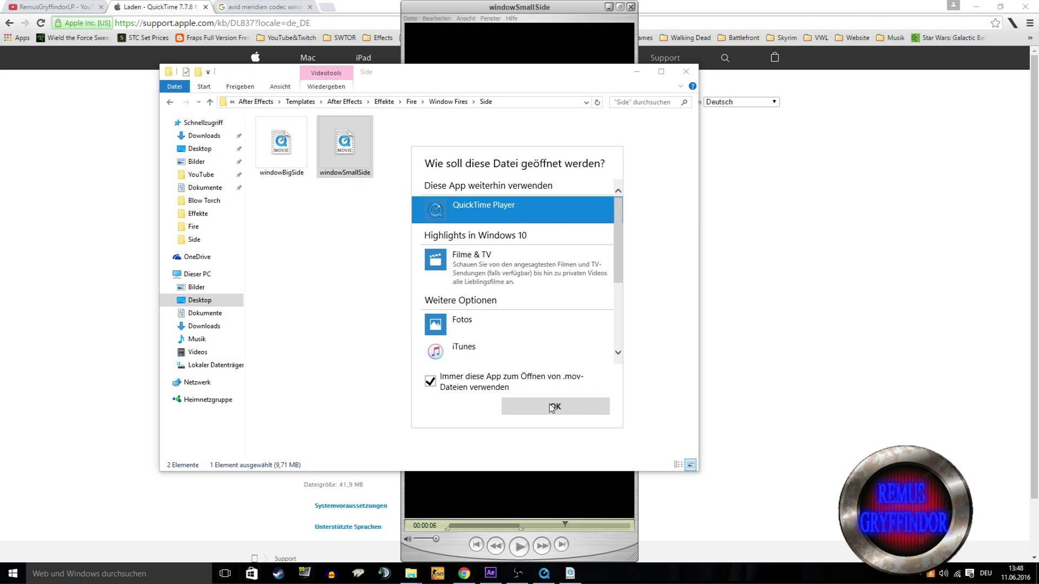
pyautogui.press('Escape')
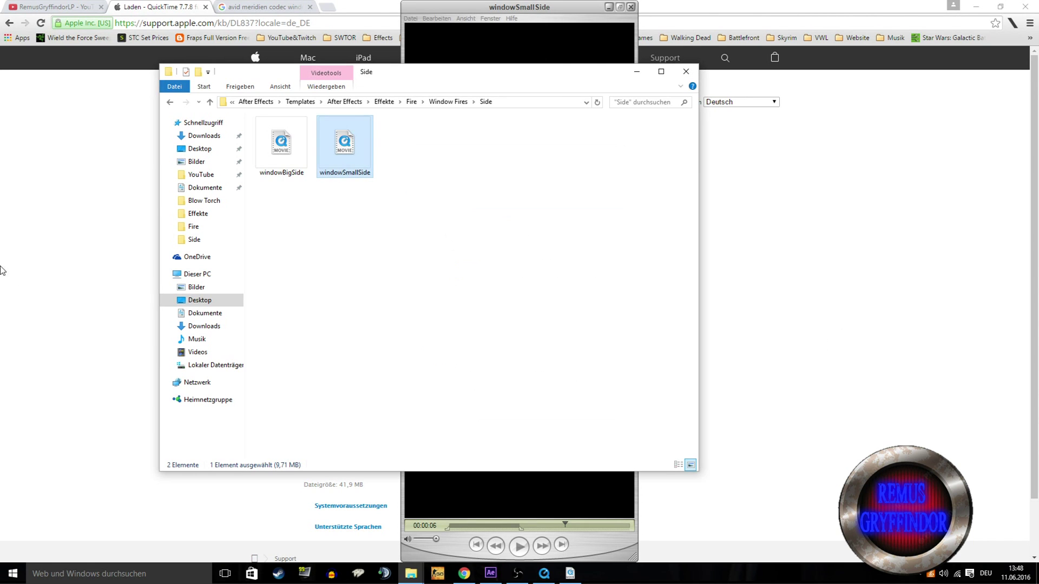
pyautogui.click(609, 7)
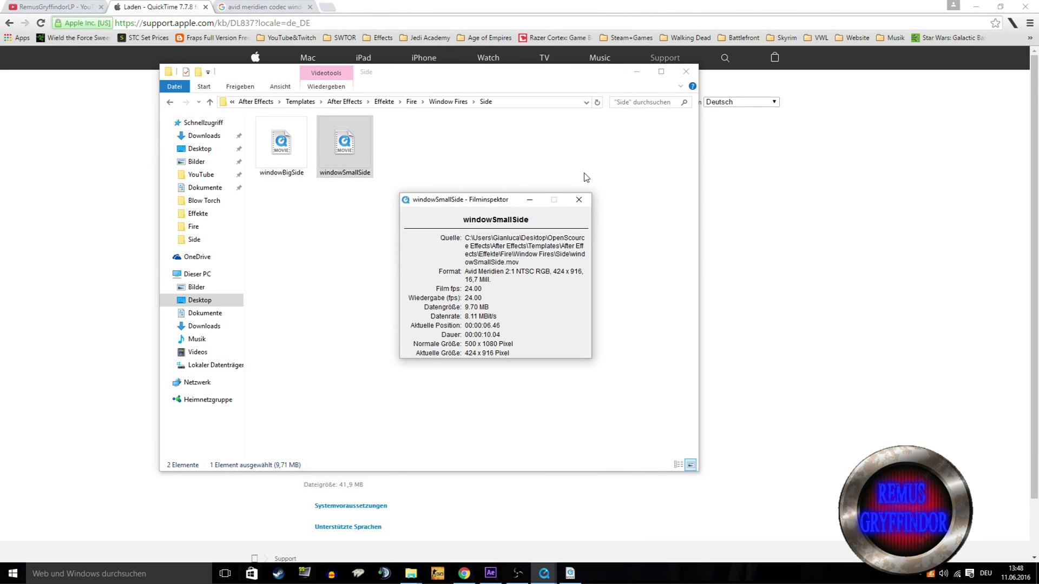
pyautogui.click(529, 199)
# Step: Close windowSmallSide's properties and switch to the Google results for the Avid Meridien codec
pyautogui.click(637, 71)
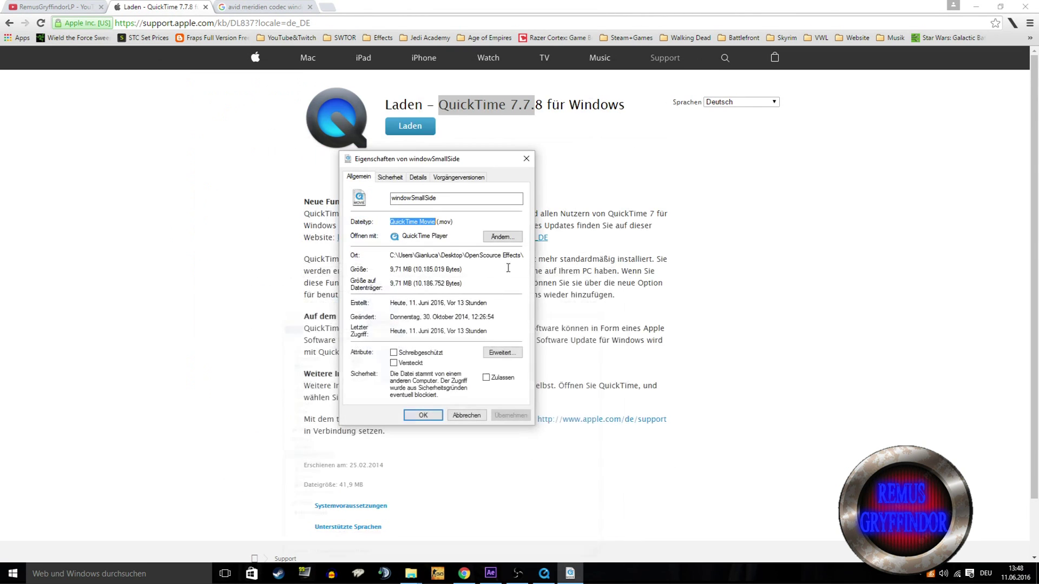
pyautogui.click(466, 418)
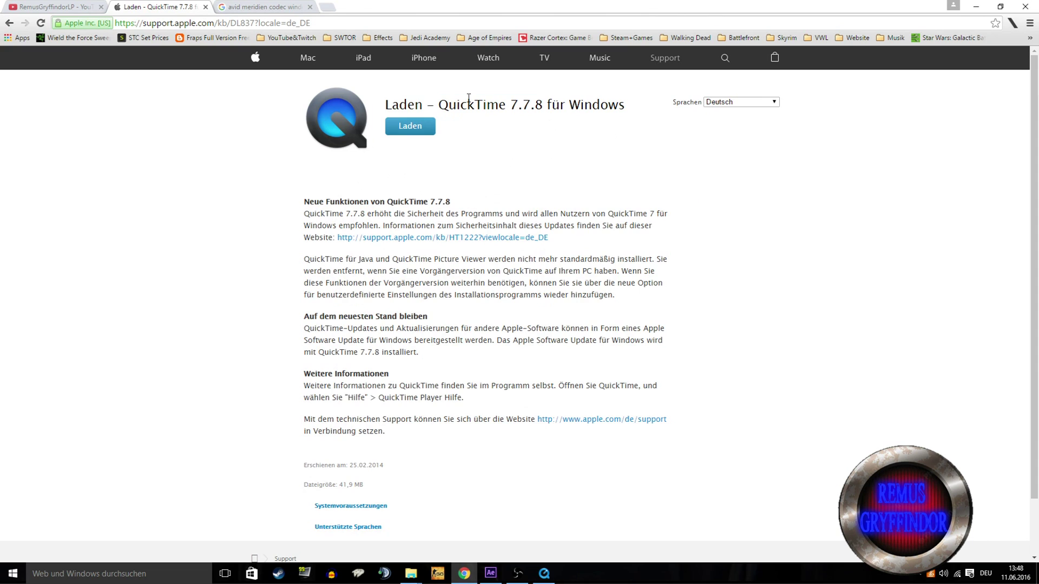
pyautogui.moveTo(510, 105); pyautogui.dragTo(568, 104)
pyautogui.click(558, 105)
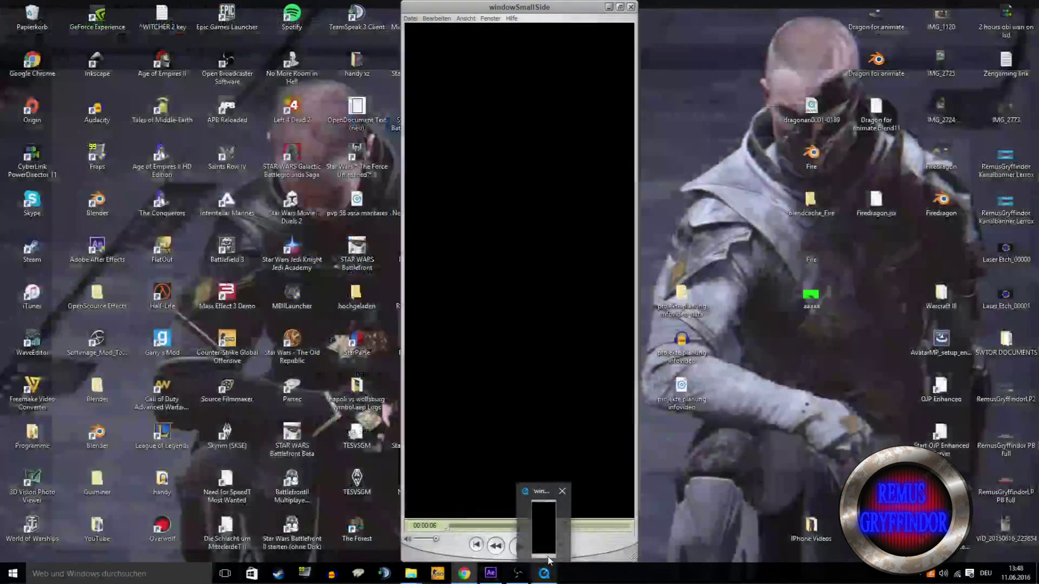
pyautogui.moveTo(437, 574)
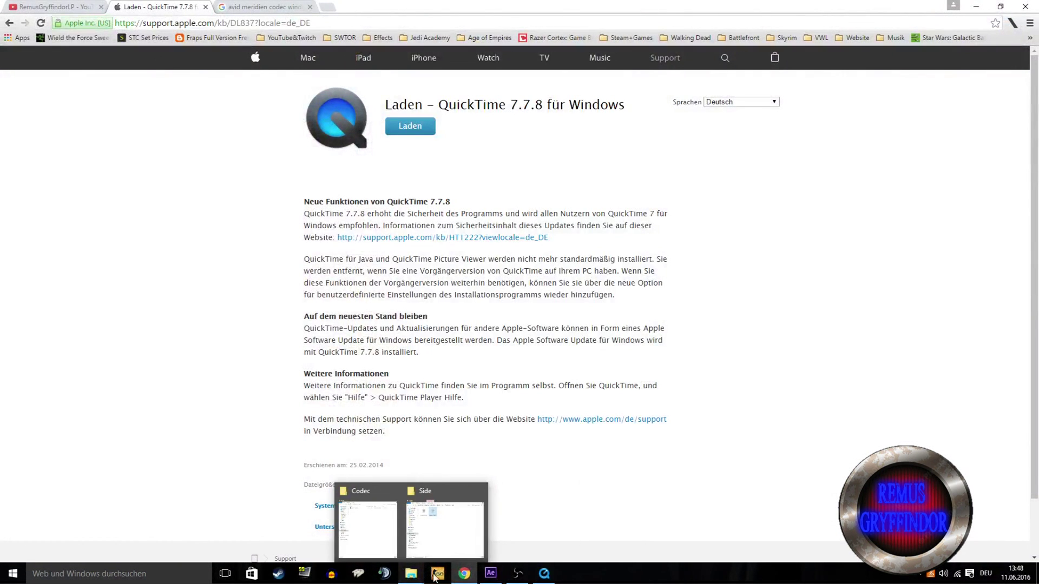
pyautogui.click(543, 575)
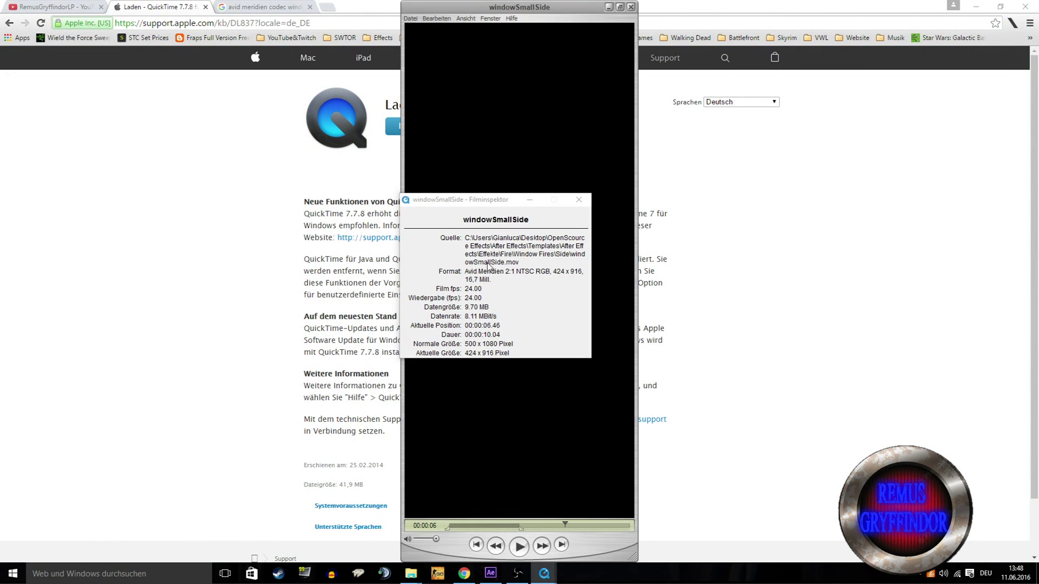
pyautogui.click(272, 5)
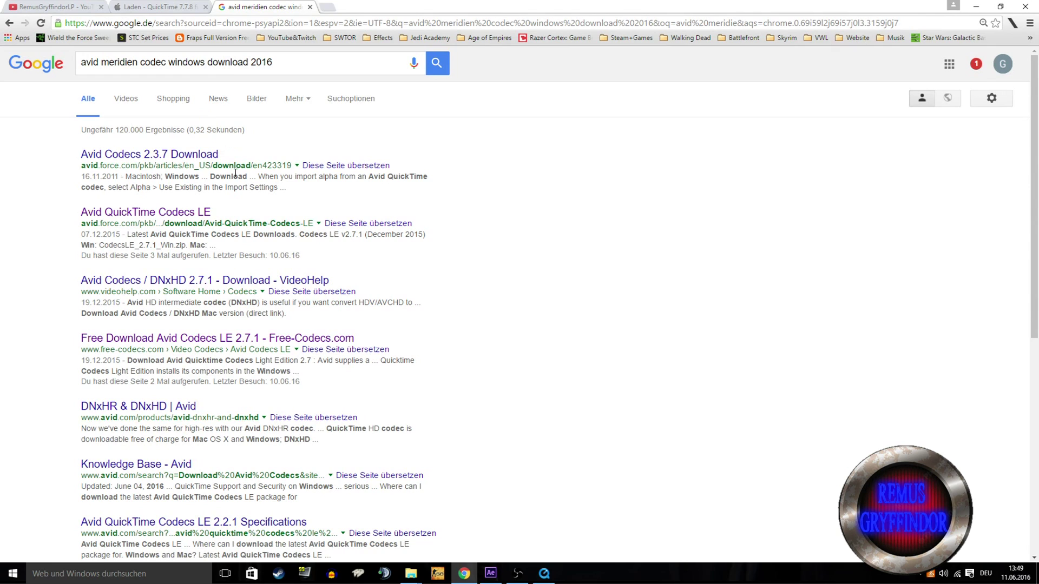
# Step: Open the Avid QuickTime Codecs LE Knowledge Base result and scroll to its Latest Downloads
pyautogui.hotkey('ctrl', 'a')
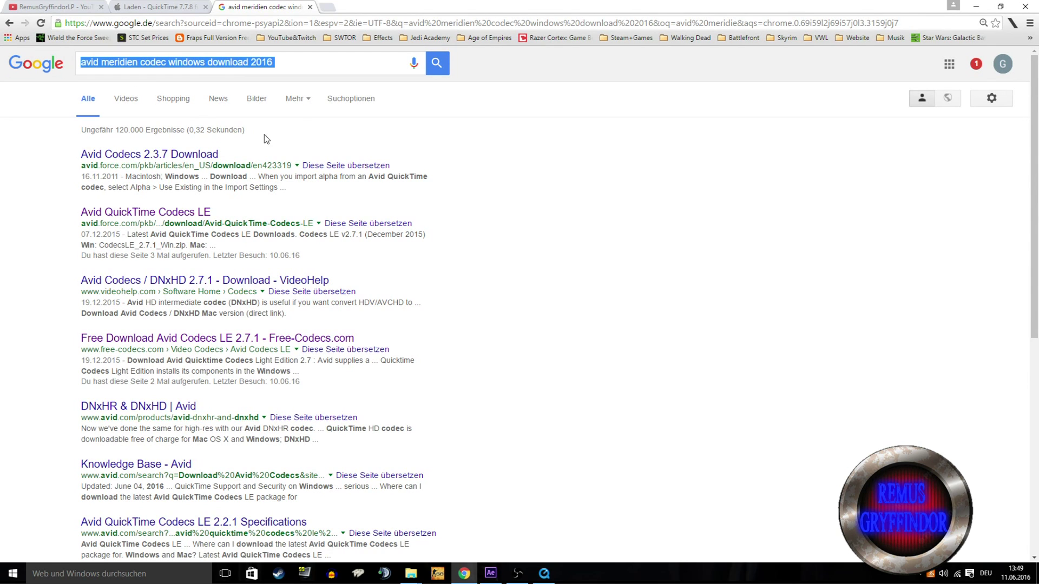
pyautogui.click(120, 216)
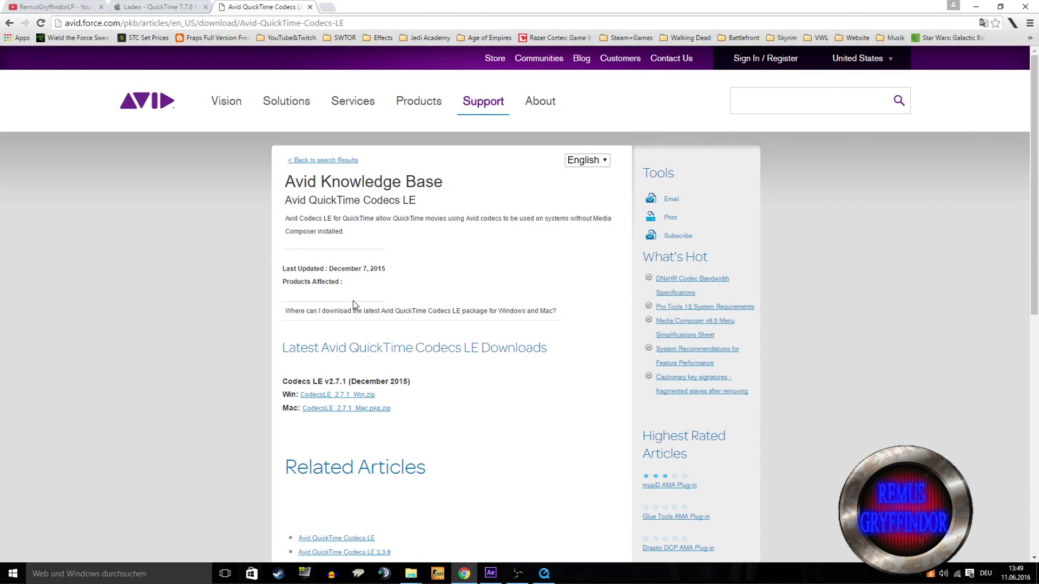
pyautogui.scroll(-4, 352, 292)
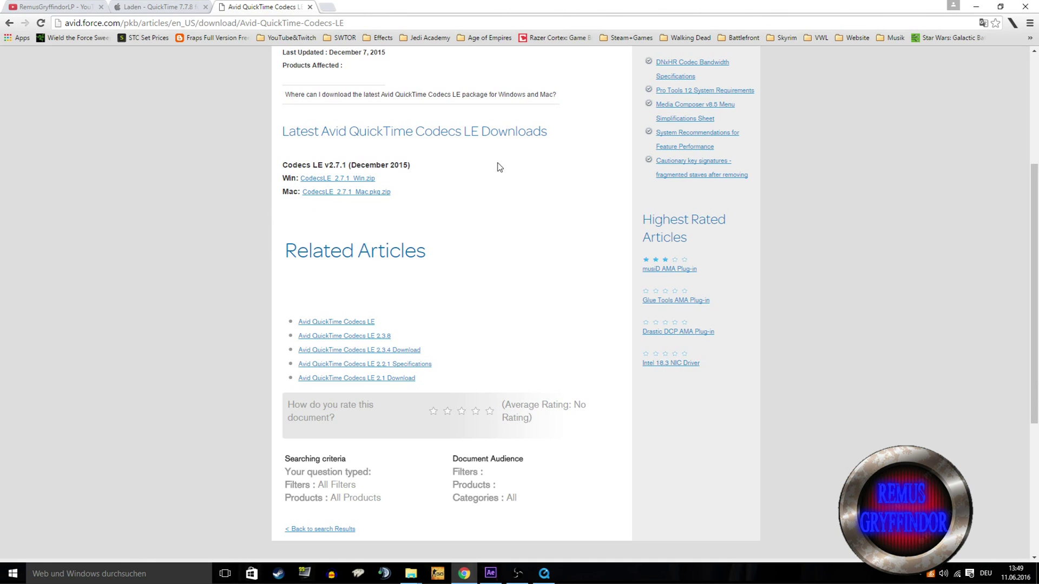
# Step: Minimise the windowSmallSide player, leaving only the movie inspector over Avid's page
pyautogui.click(552, 573)
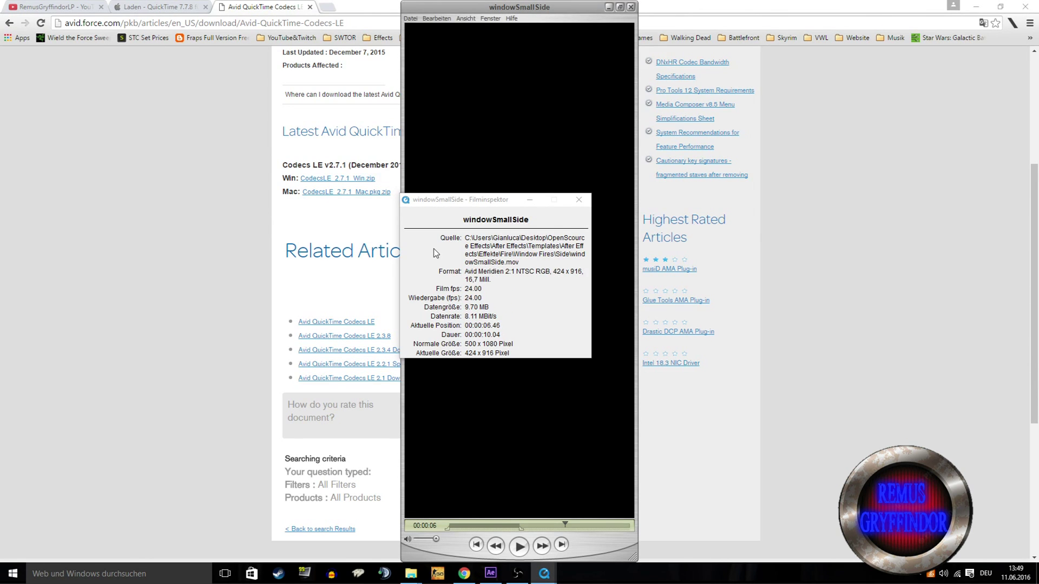
pyautogui.click(470, 270)
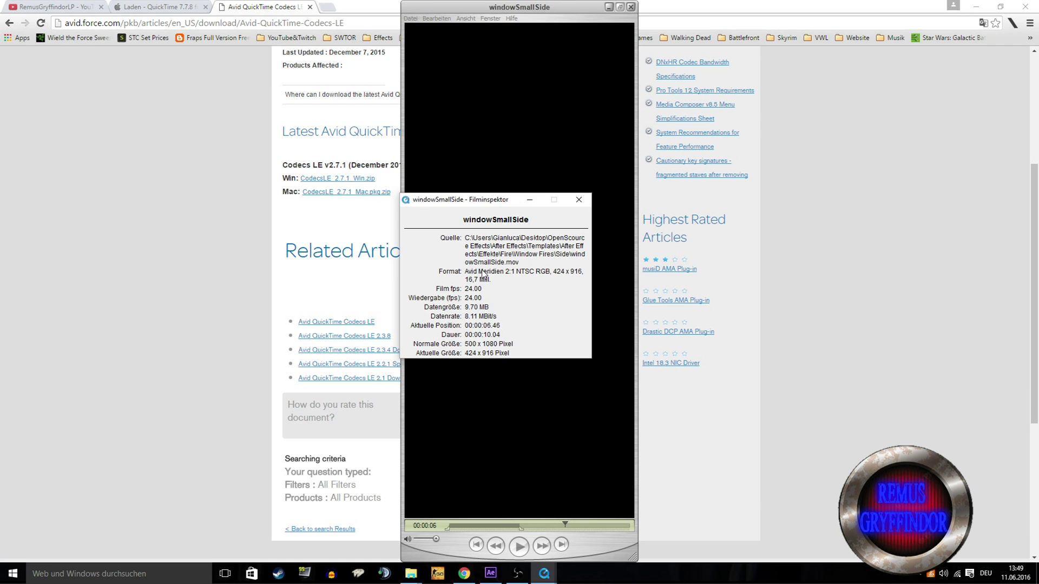
pyautogui.click(355, 233)
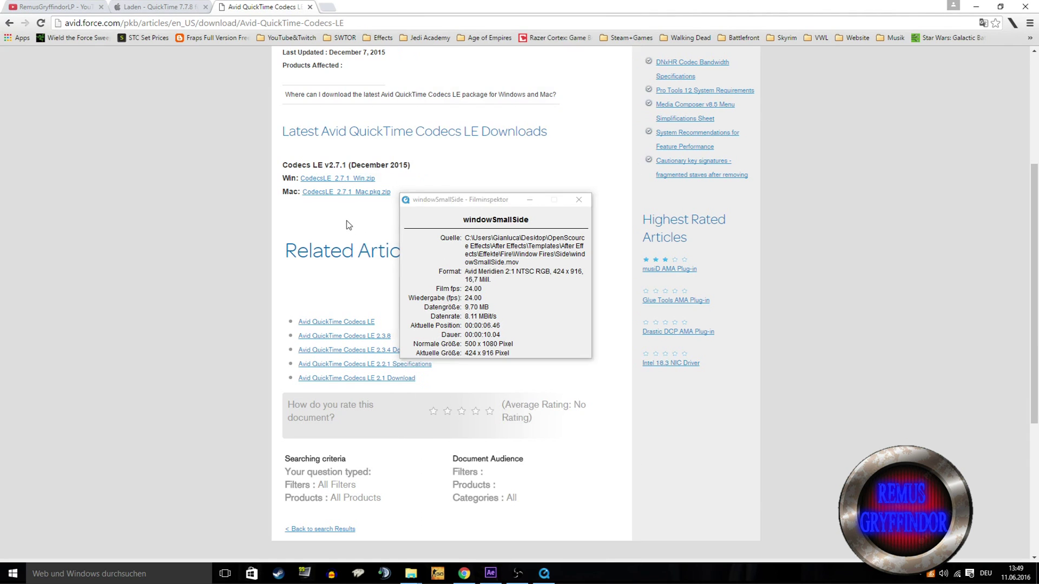
# Step: Download the CodecsLE 2.7.1 Windows zip and extract it in the Codec folder
pyautogui.click(337, 185)
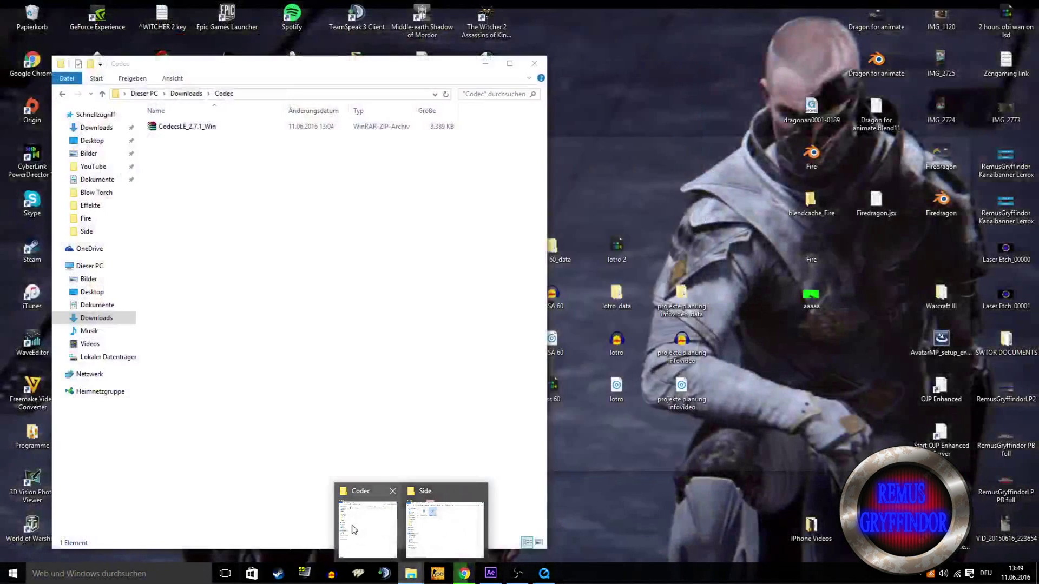
pyautogui.moveTo(410, 573)
pyautogui.click(446, 524)
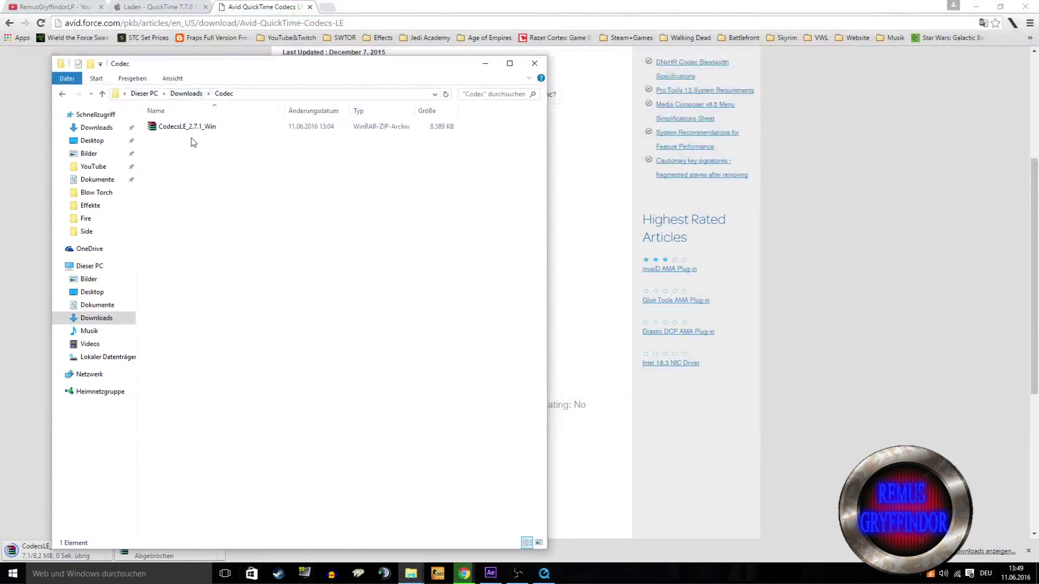
pyautogui.rightClick(190, 128)
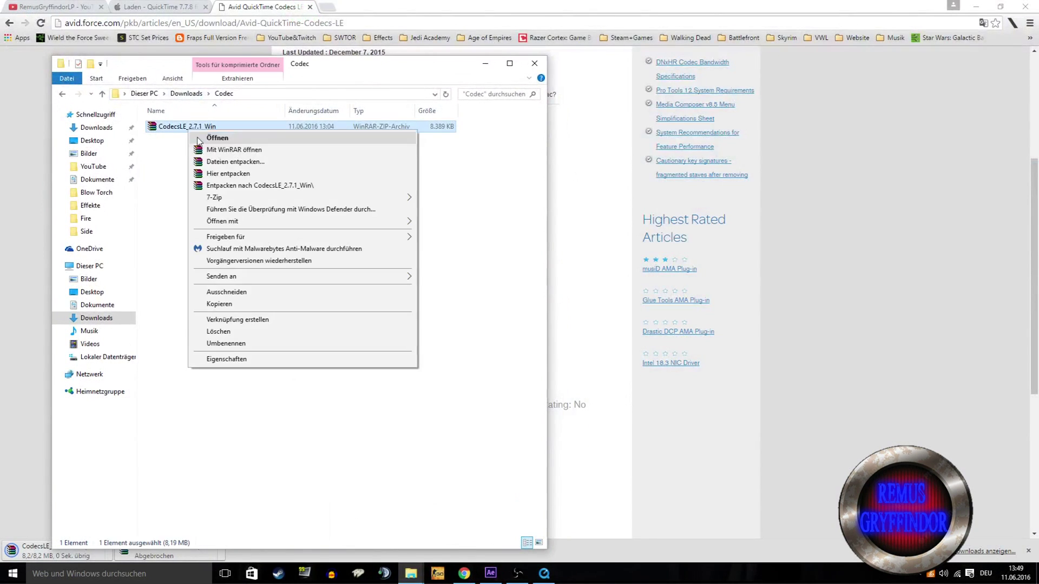
pyautogui.click(228, 176)
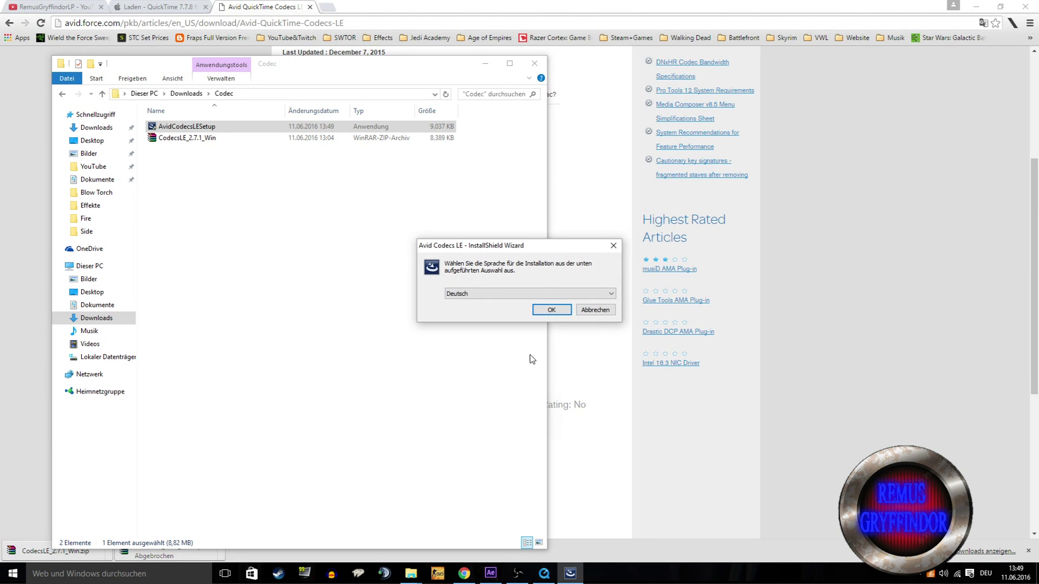
# Step: Run the Avid Codecs LE installer in German, accept the license, install, and finish
pyautogui.click(554, 310)
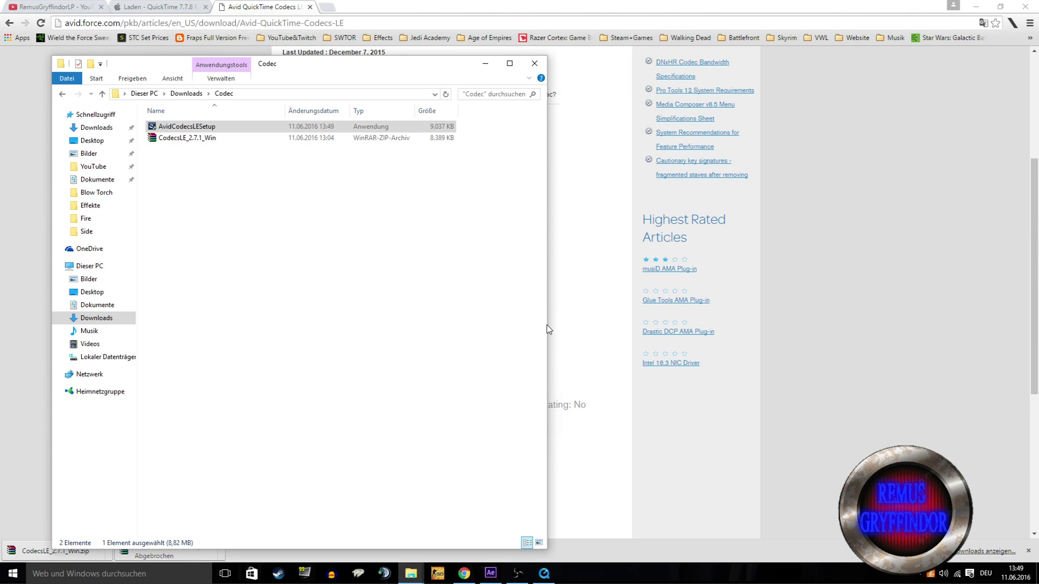
pyautogui.moveTo(547, 325); pyautogui.dragTo(934, 324)
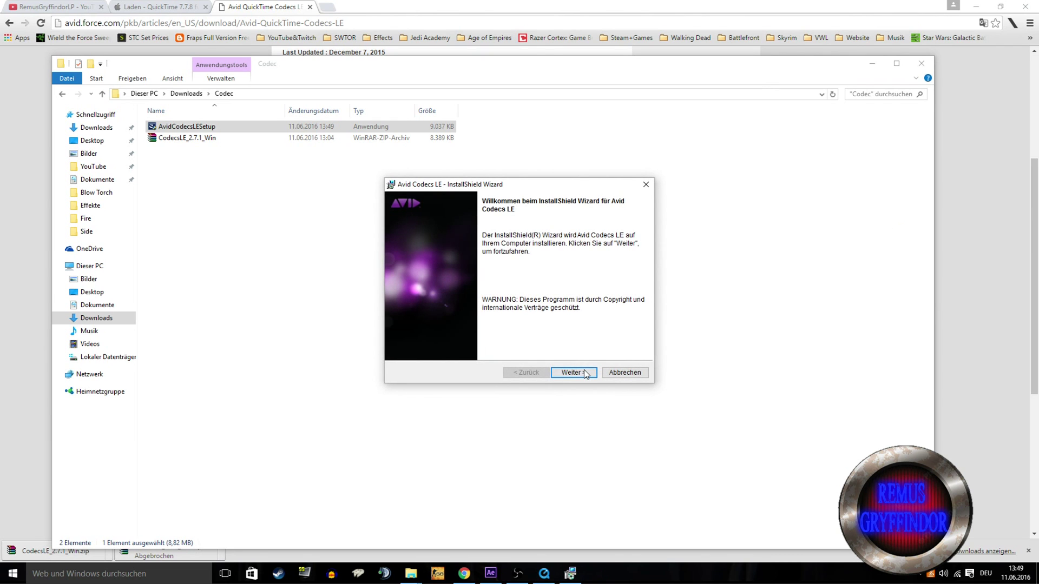
pyautogui.click(584, 372)
pyautogui.click(506, 334)
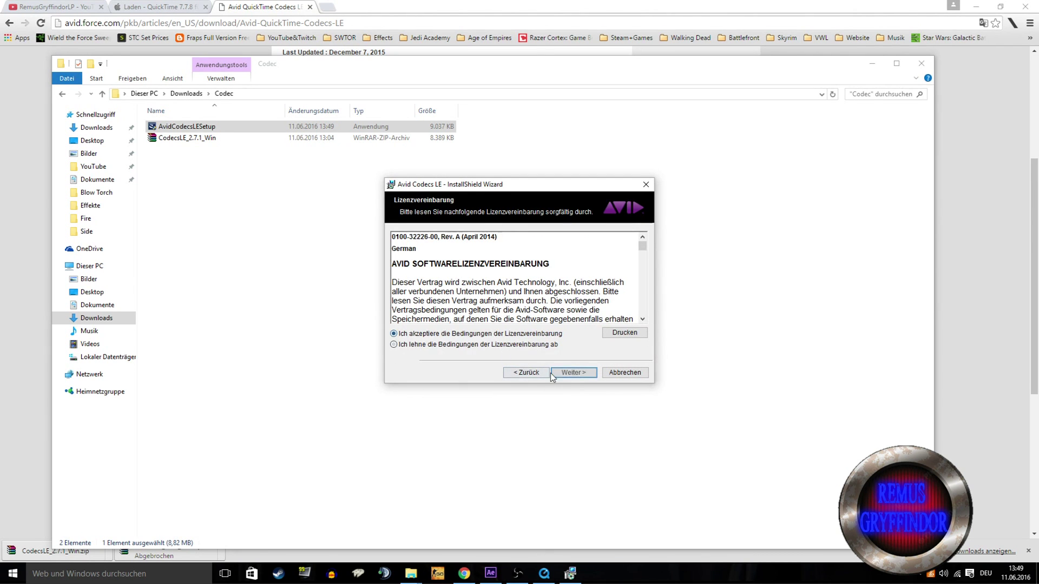
pyautogui.click(574, 373)
pyautogui.click(584, 373)
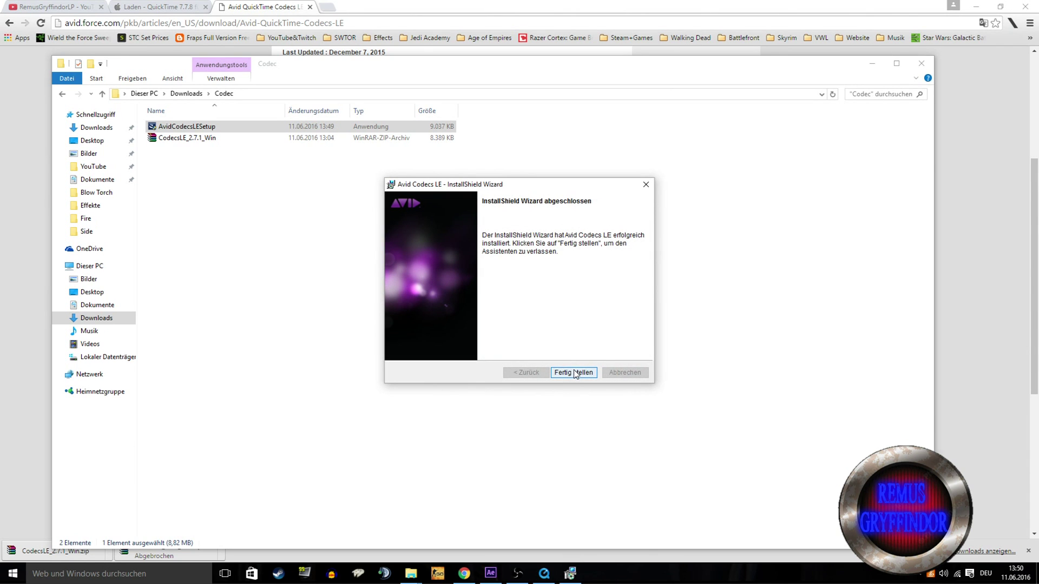
pyautogui.click(575, 373)
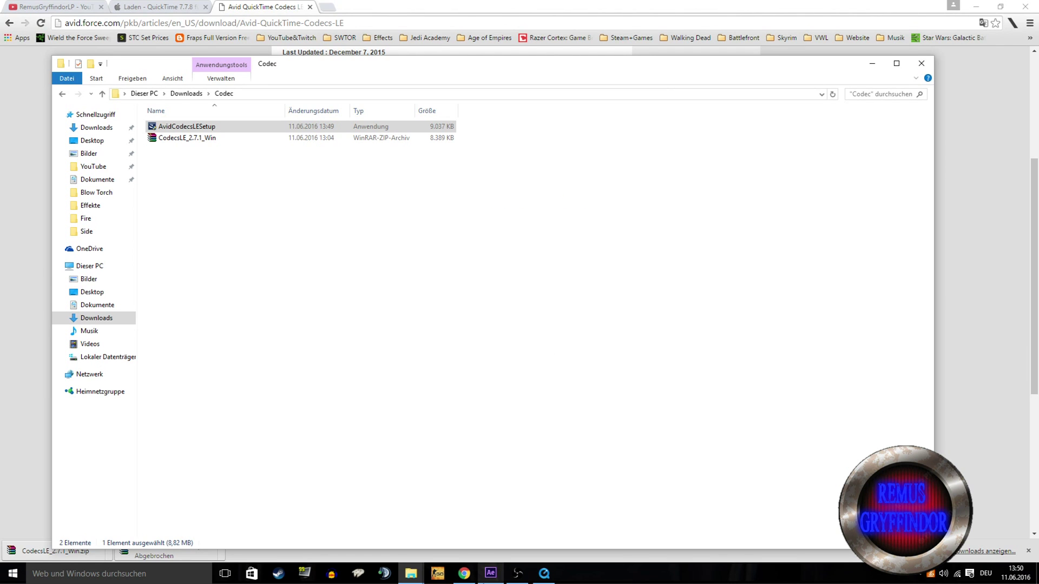
# Step: Import windowSmallSide.mov into After Effects and dismiss the damaged-or-unsupported file error
pyautogui.click(491, 574)
pyautogui.rightClick(74, 303)
pyautogui.click(74, 307)
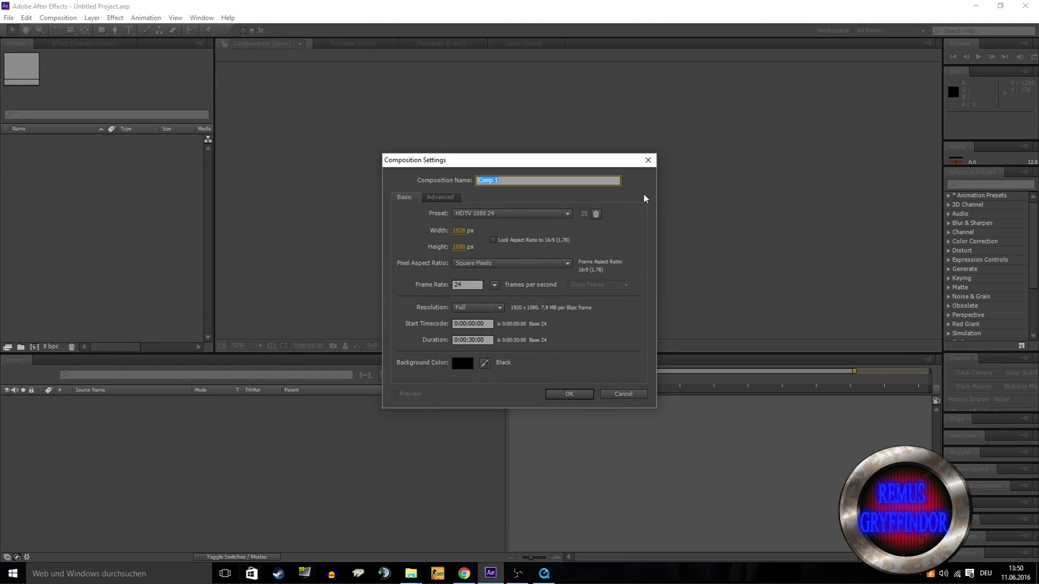
pyautogui.click(652, 157)
pyautogui.rightClick(102, 258)
pyautogui.moveTo(140, 301)
pyautogui.click(254, 301)
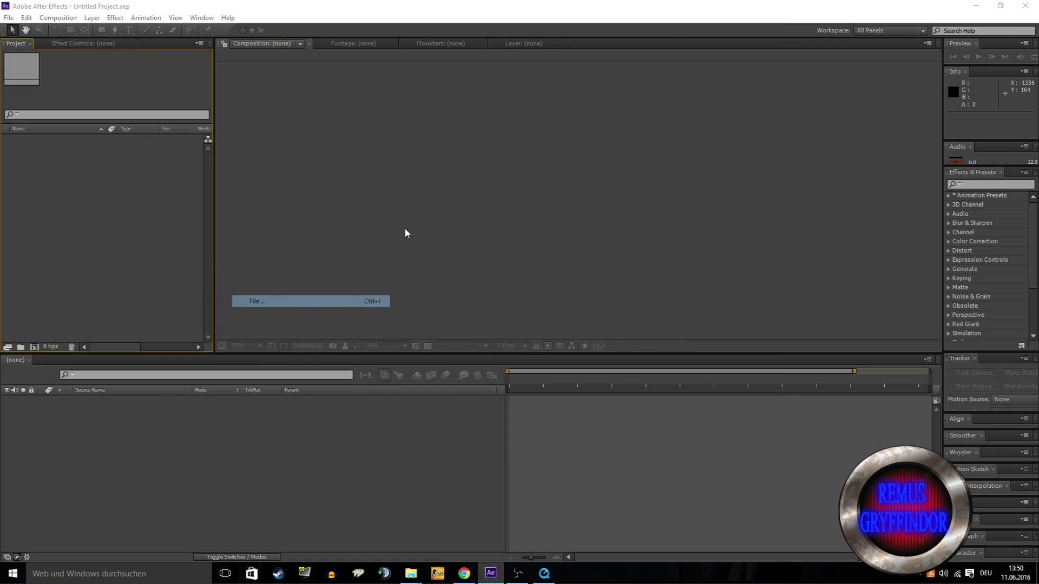
pyautogui.click(138, 103)
pyautogui.doubleClick(138, 103)
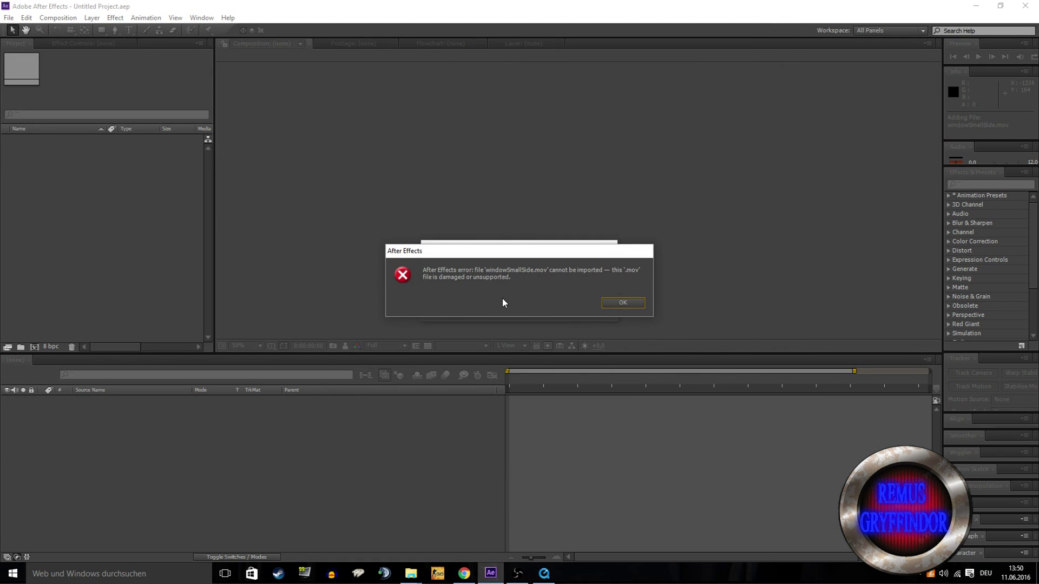
pyautogui.click(628, 303)
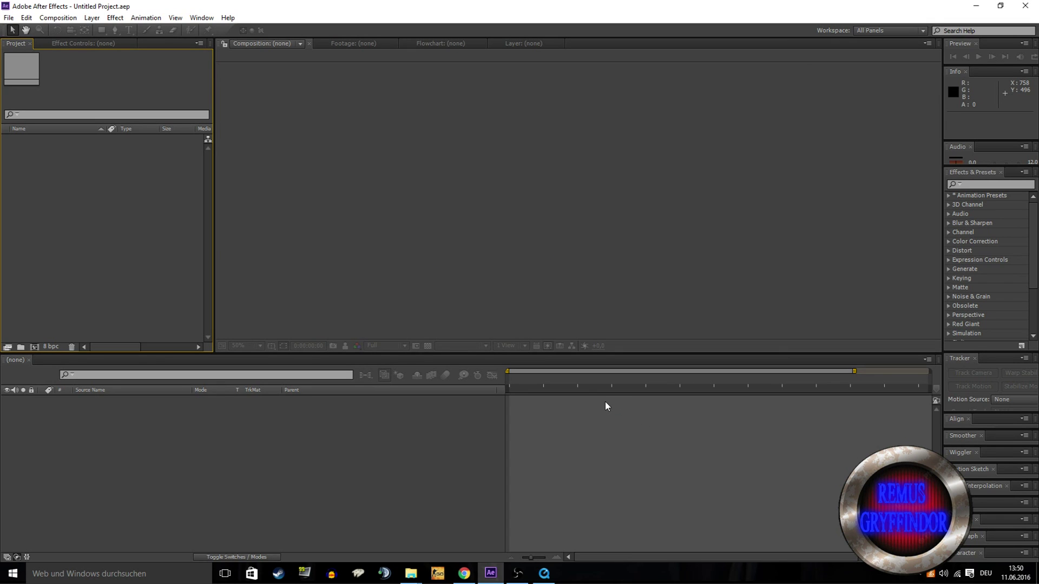
# Step: Open the windowSmallSide fire clip in QuickTime Player and play it to check the flame appears
pyautogui.click(518, 574)
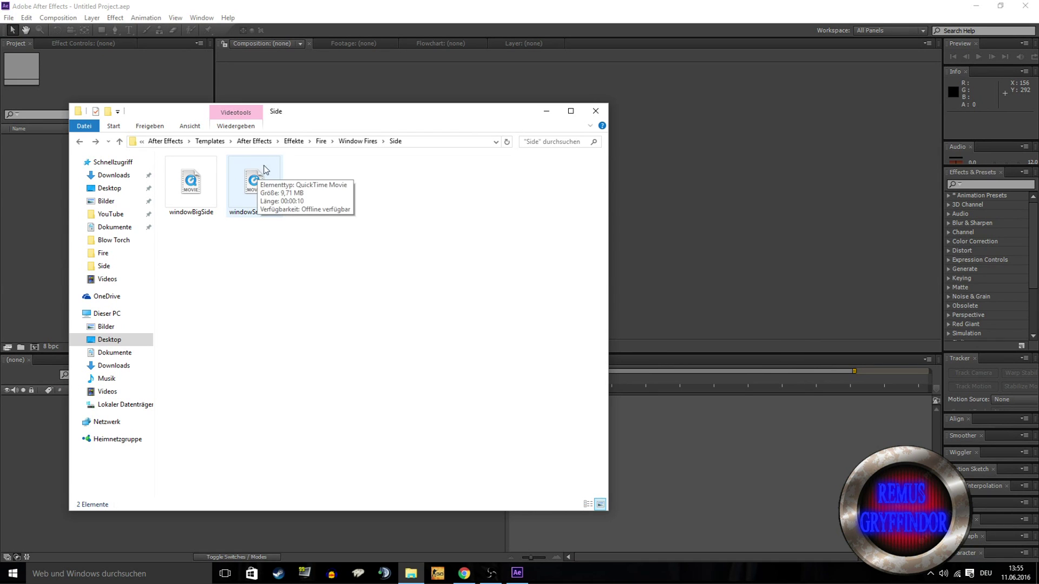
pyautogui.click(267, 188)
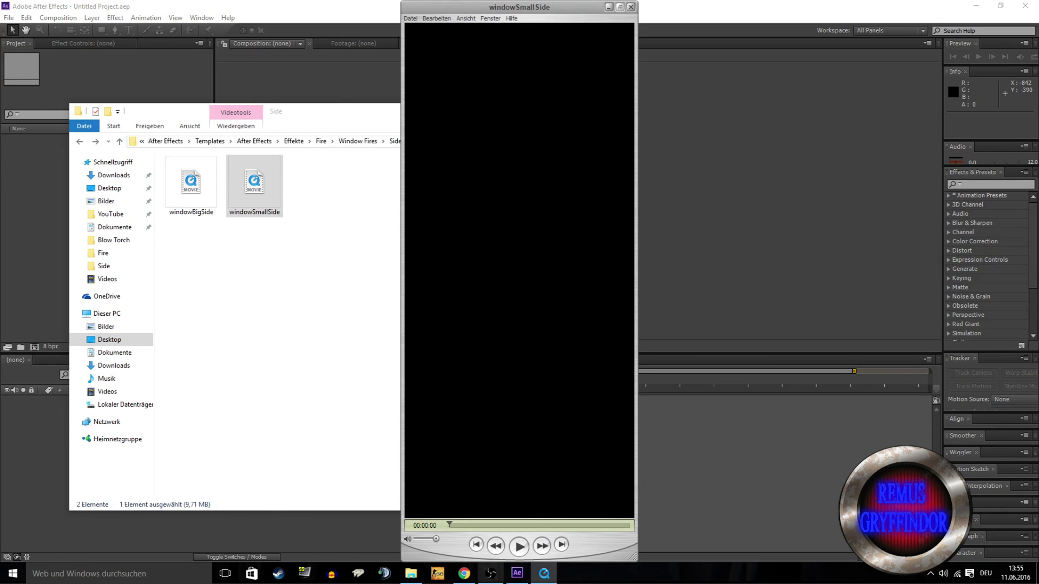
pyautogui.click(523, 549)
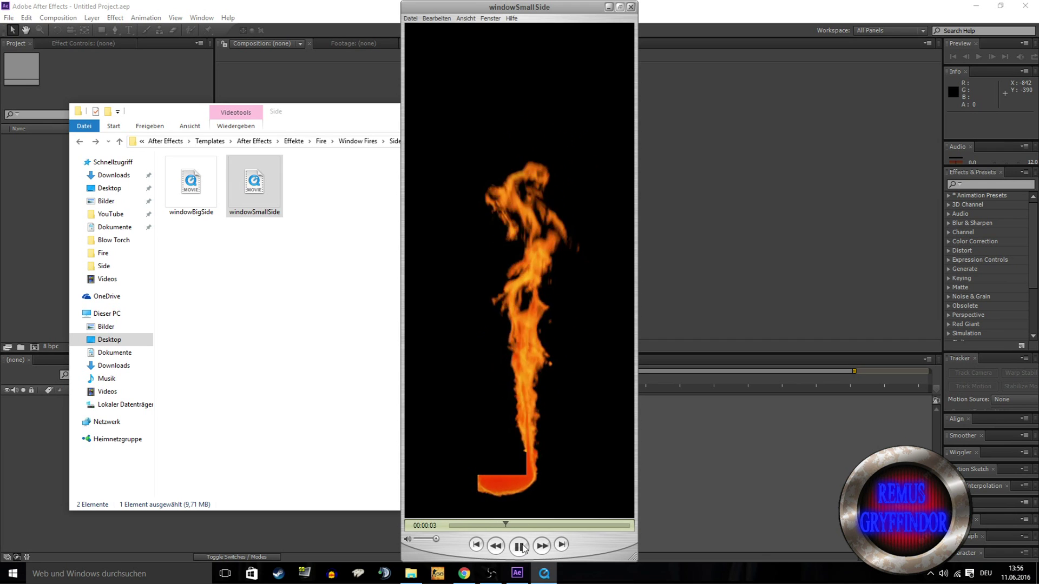
# Step: Import windowSmallSide.mov, make a composition from it, and scrub to about 2:14 where fire shows
pyautogui.rightClick(20, 281)
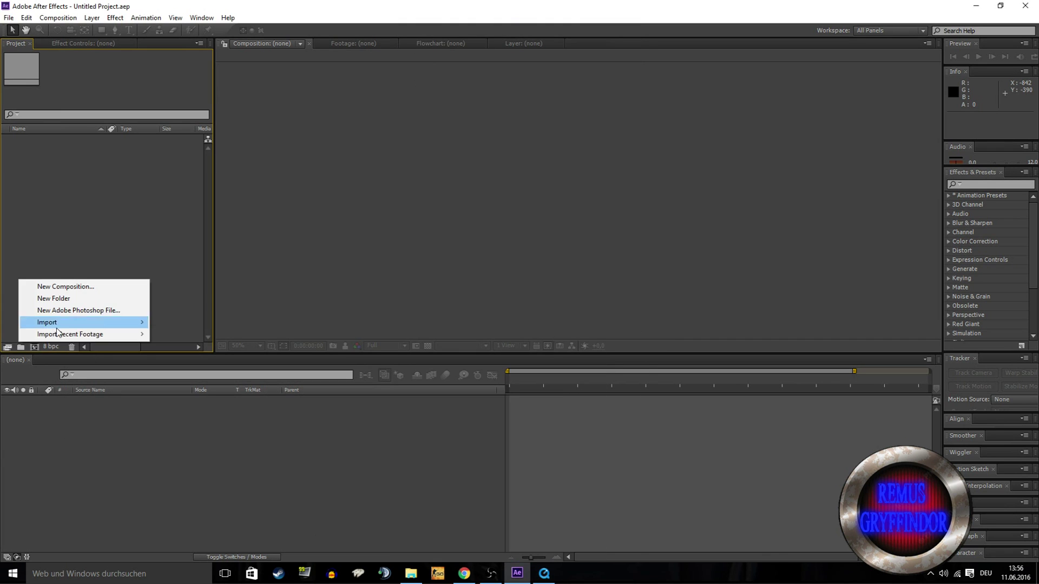
pyautogui.moveTo(81, 323)
pyautogui.click(194, 323)
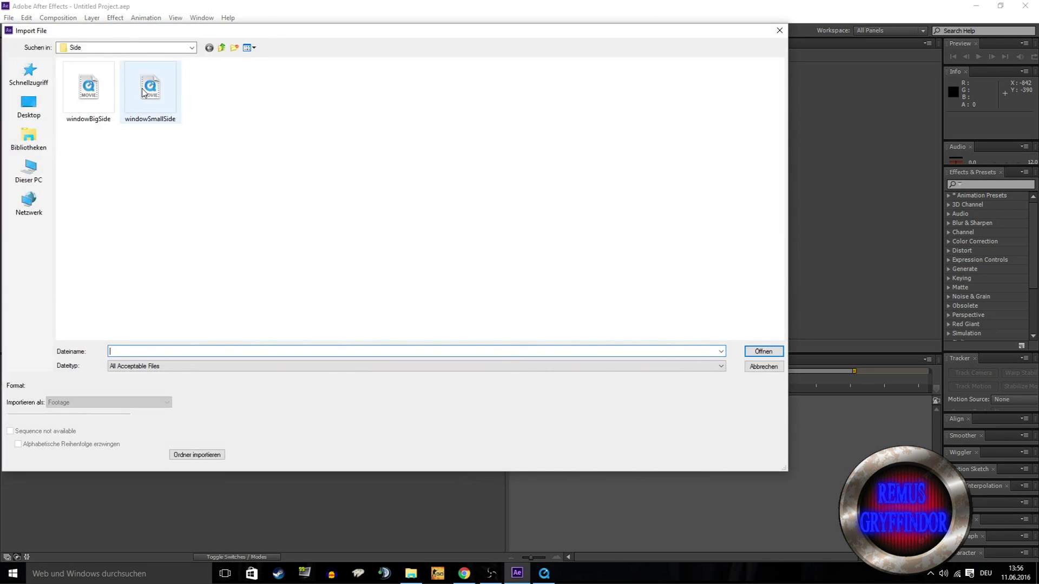
pyautogui.doubleClick(143, 92)
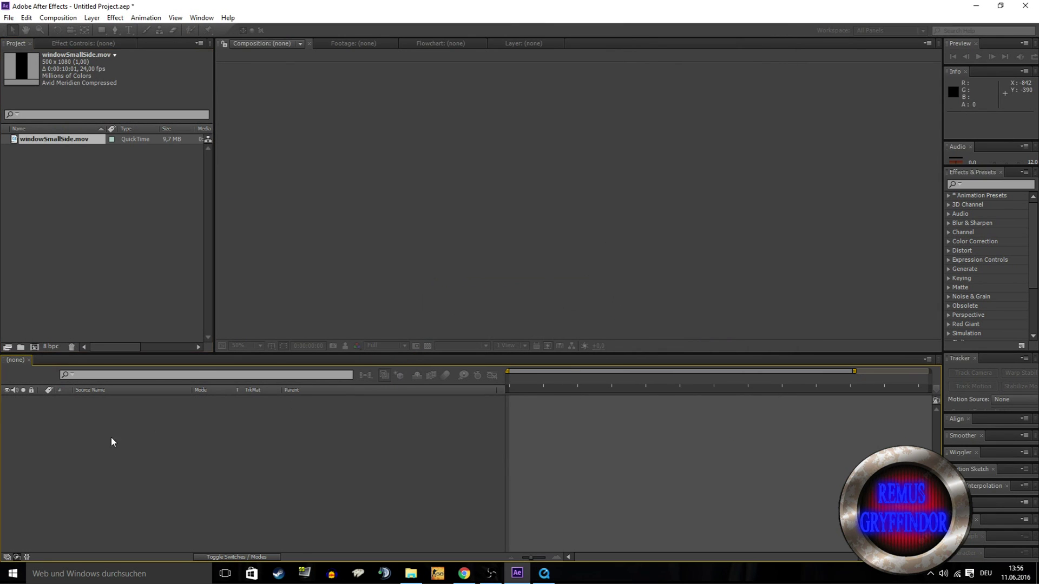
pyautogui.moveTo(48, 139); pyautogui.dragTo(67, 457)
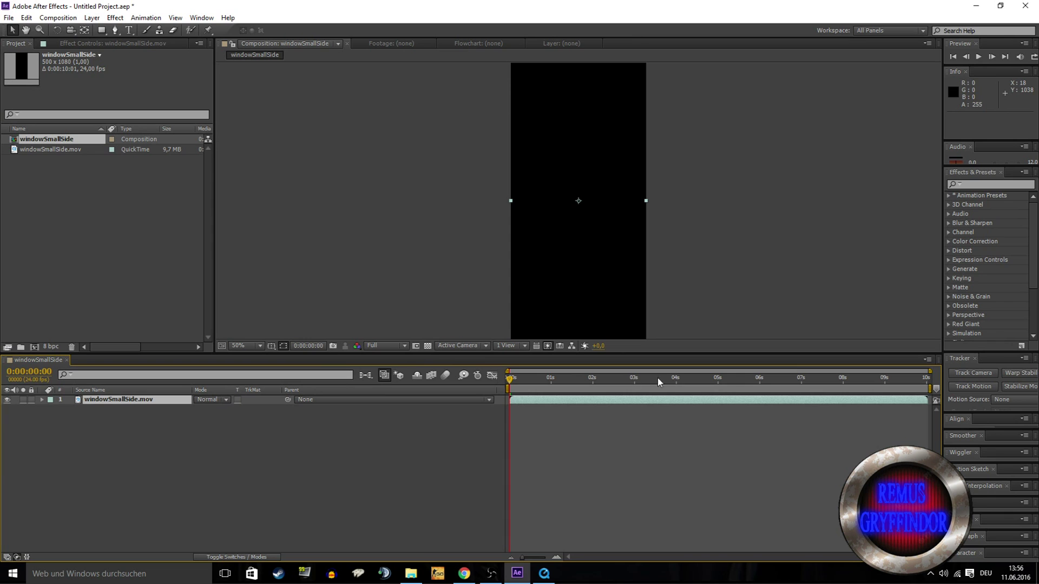
pyautogui.moveTo(548, 382); pyautogui.dragTo(616, 381)
# Step: Add a red solid layer and set the windowSmallSide.mov layer's blend mode to Add
pyautogui.rightClick(187, 421)
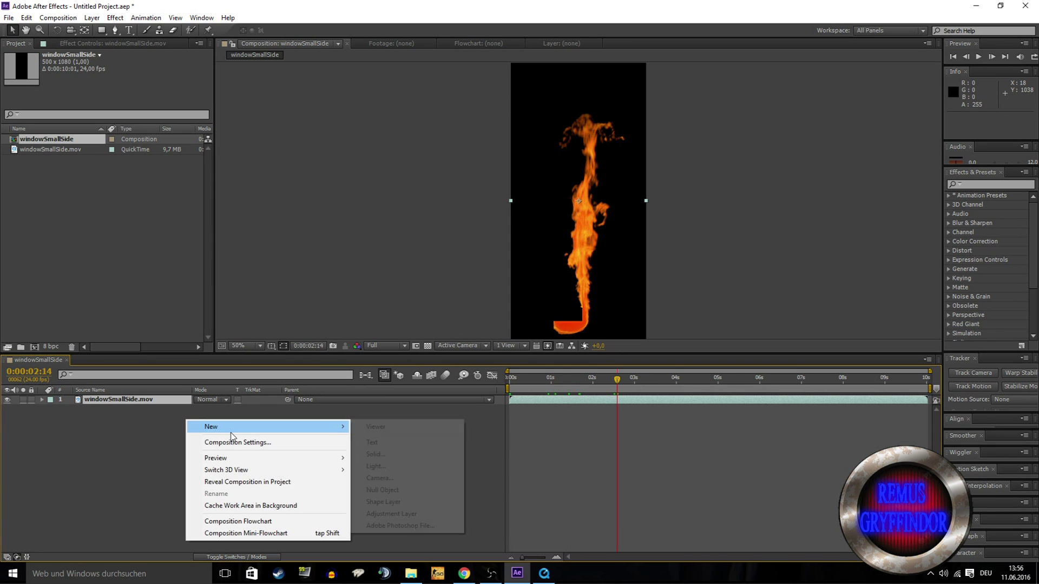
pyautogui.click(409, 458)
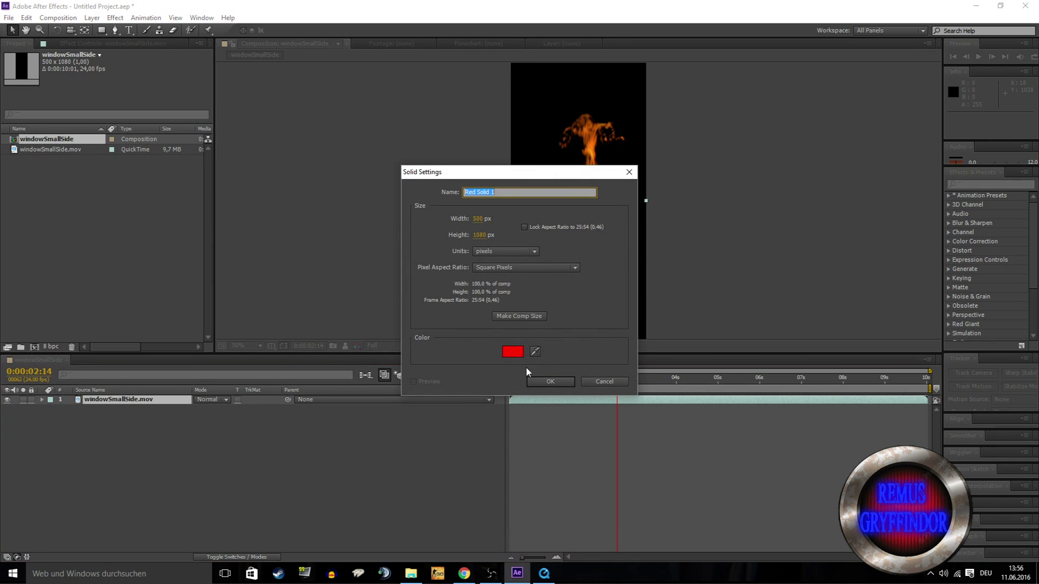
pyautogui.click(552, 381)
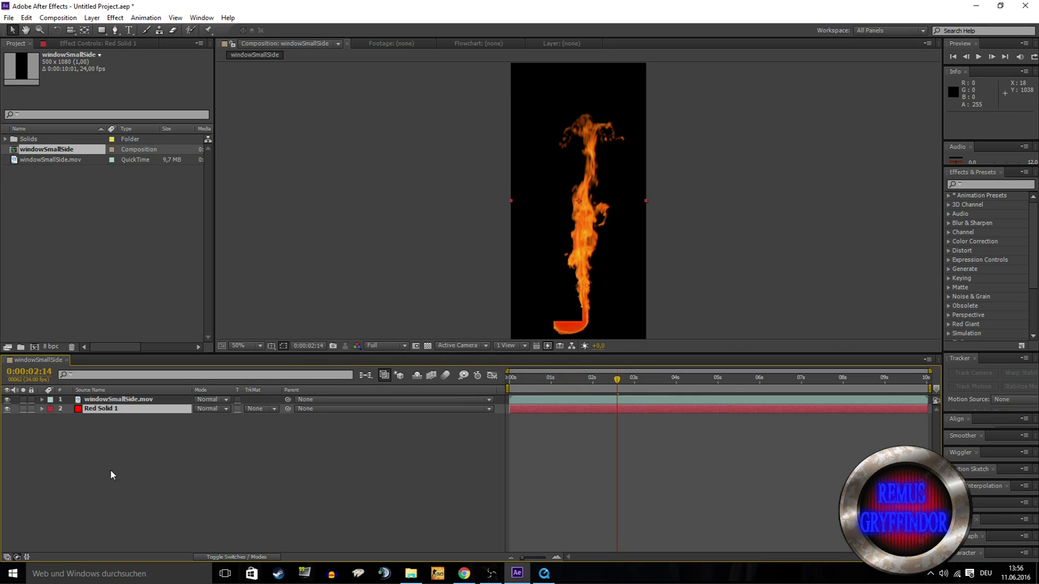
pyautogui.click(225, 399)
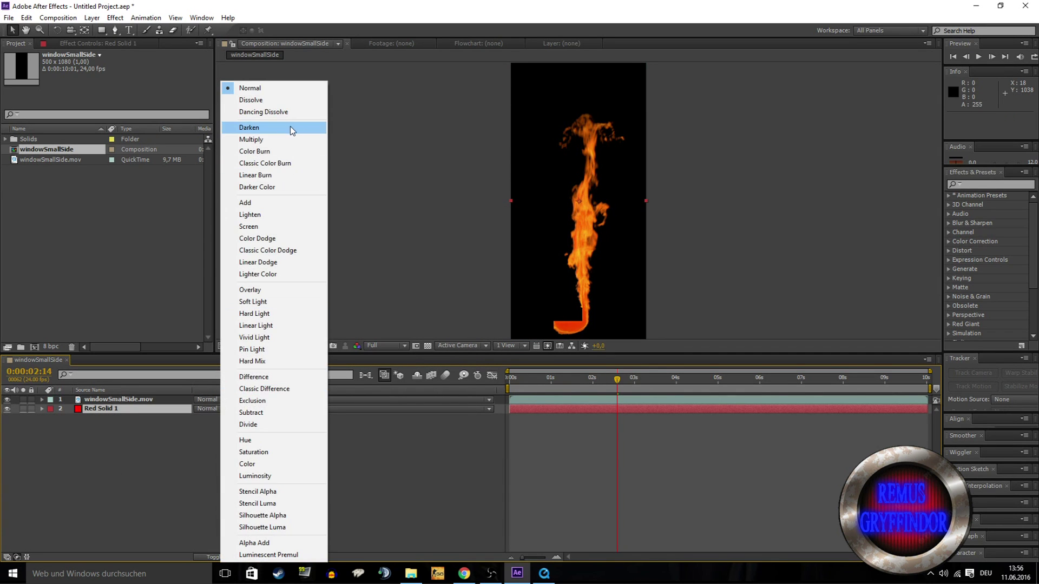
pyautogui.click(249, 204)
pyautogui.click(551, 274)
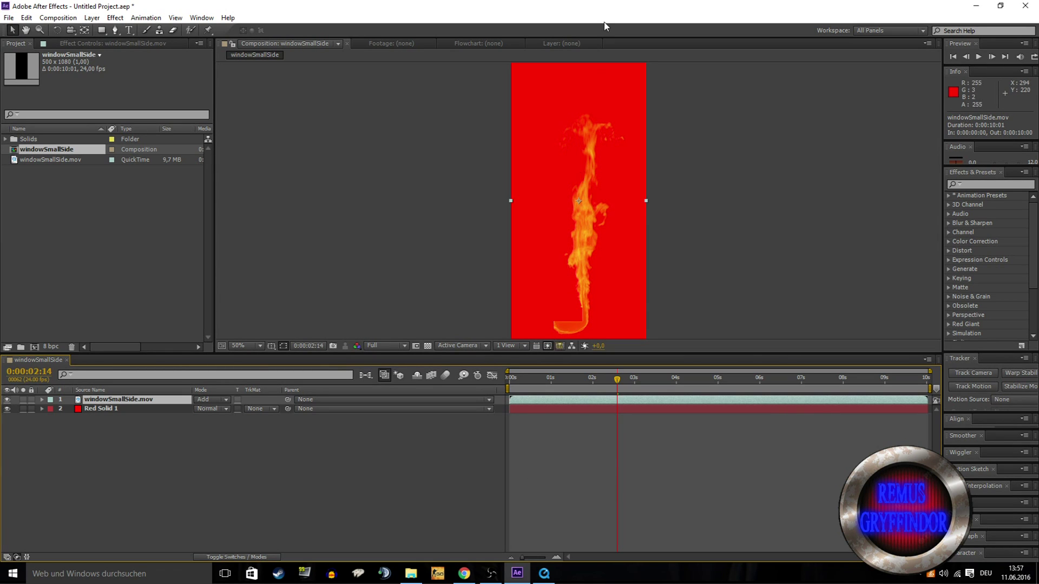
# Step: Switch to the YouTube channel's Videos page in Chrome
pyautogui.click(464, 575)
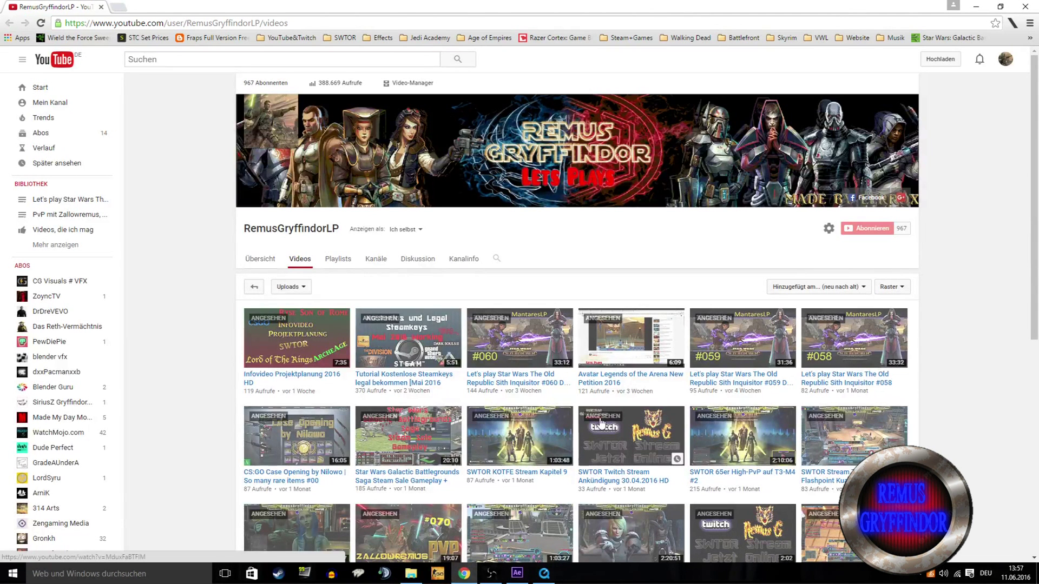